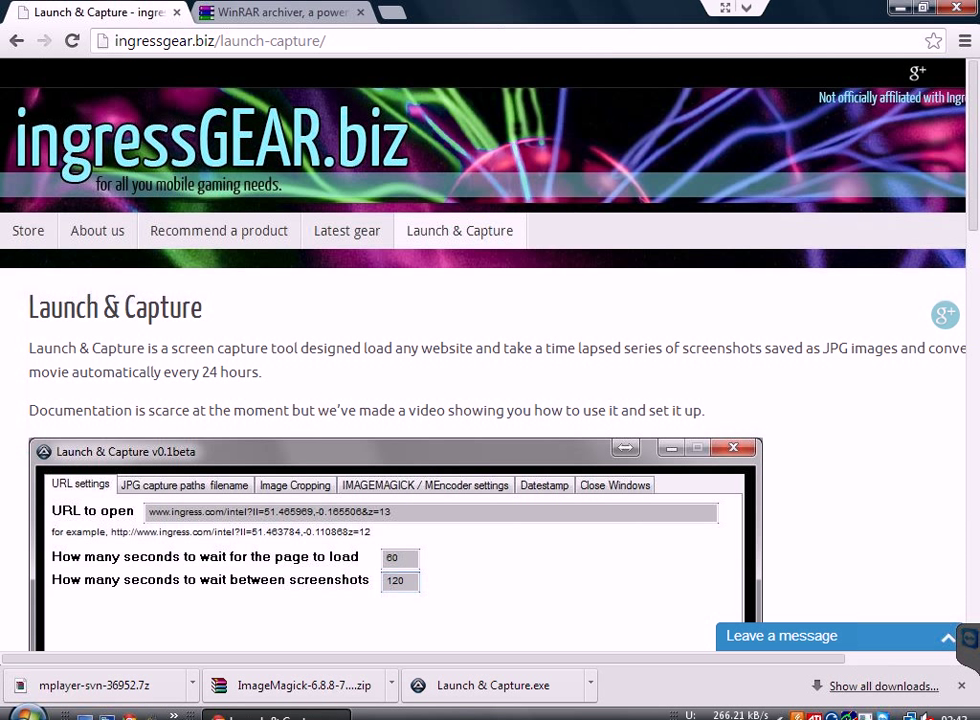
# Scroll the ingressGEAR Launch & Capture page to its Download section and requirements list.
pyautogui.click(796, 527)
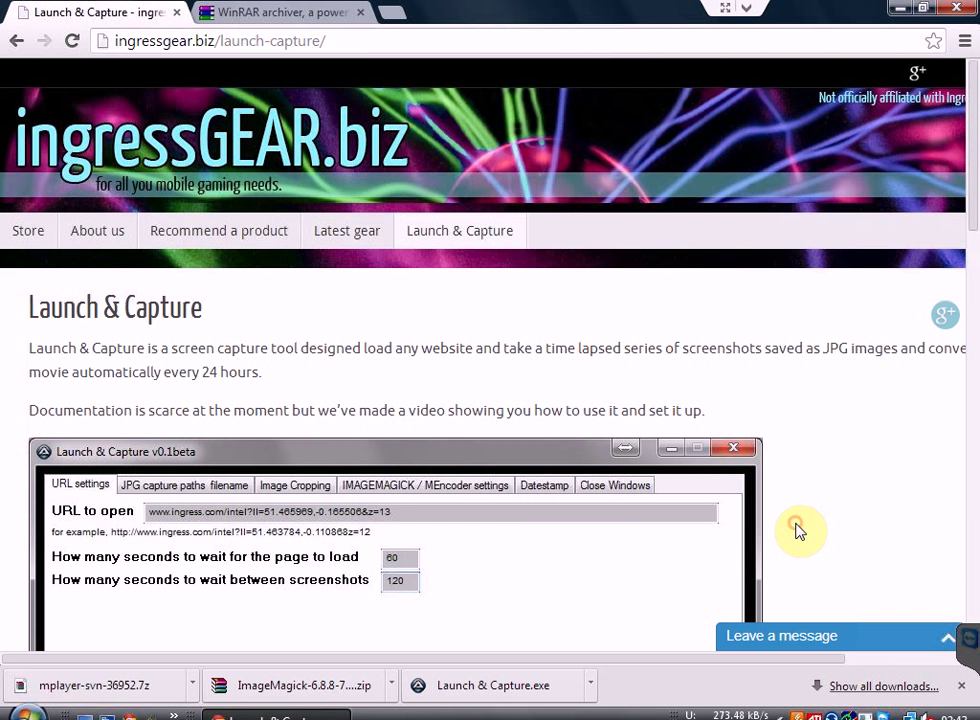
pyautogui.scroll(-4, 796, 527)
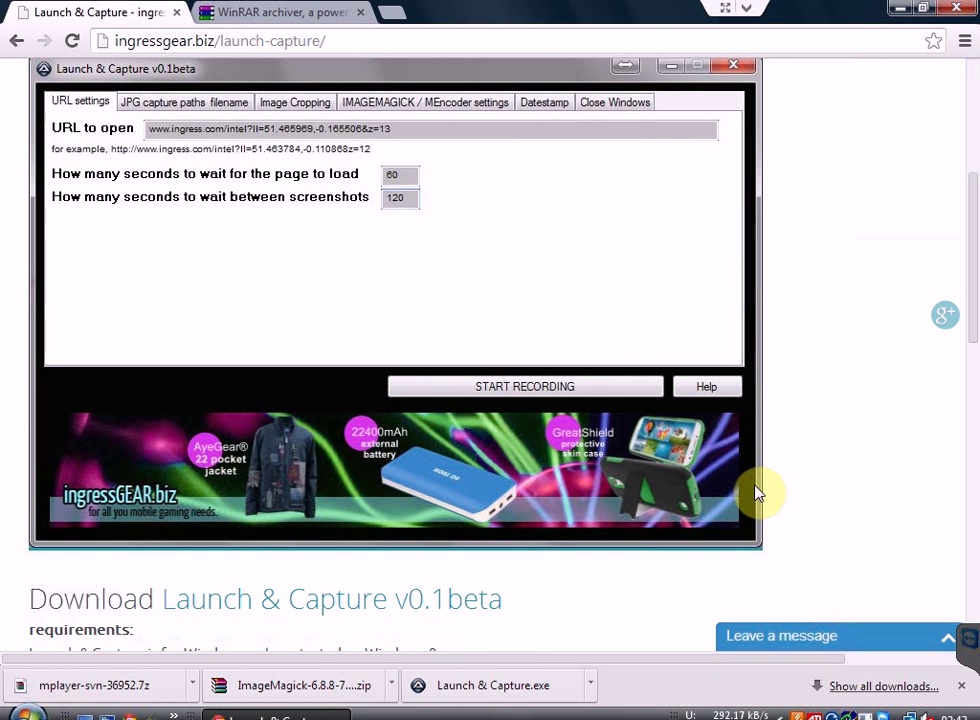
pyautogui.scroll(-1, 748, 493)
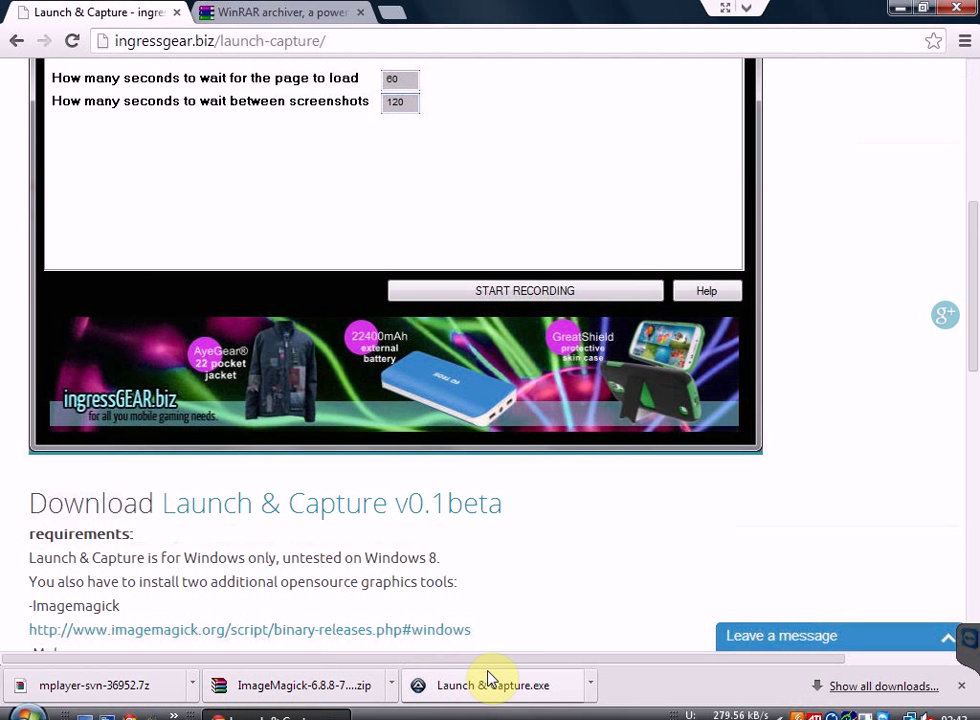
pyautogui.click(591, 690)
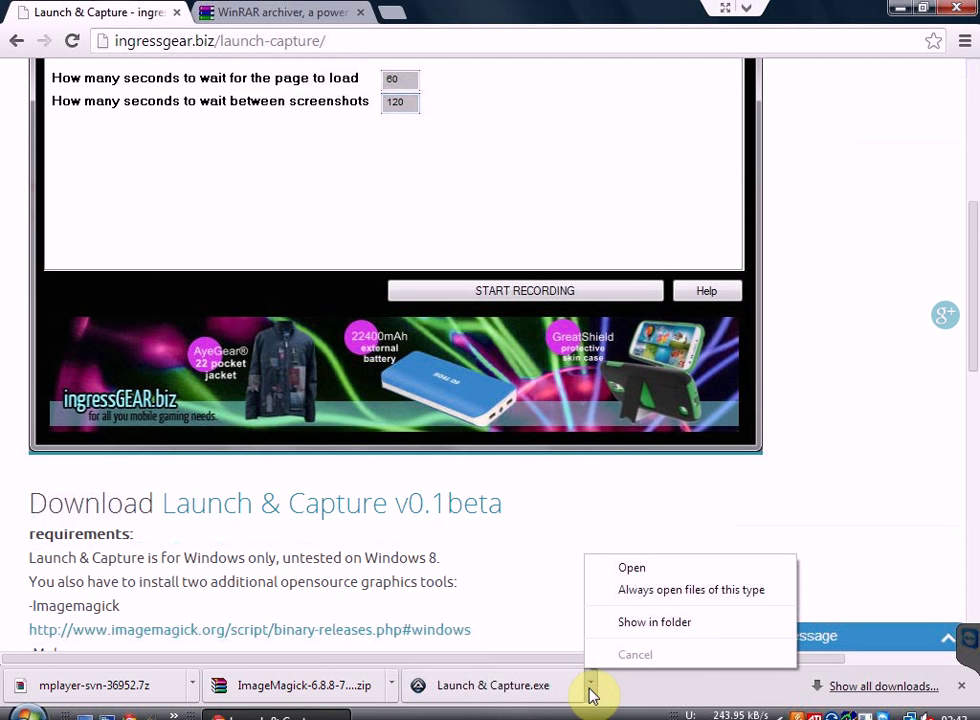
# Show the downloaded Launch & Capture.exe in Downloads and open the 2TB (I:) drive beside it.
pyautogui.click(645, 627)
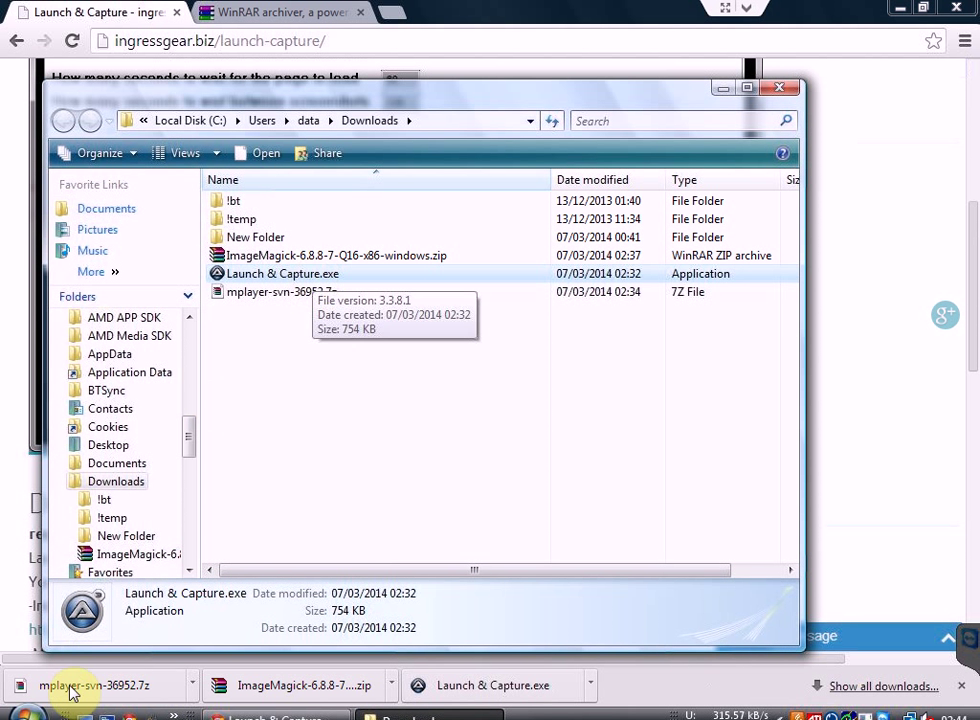
pyautogui.click(27, 712)
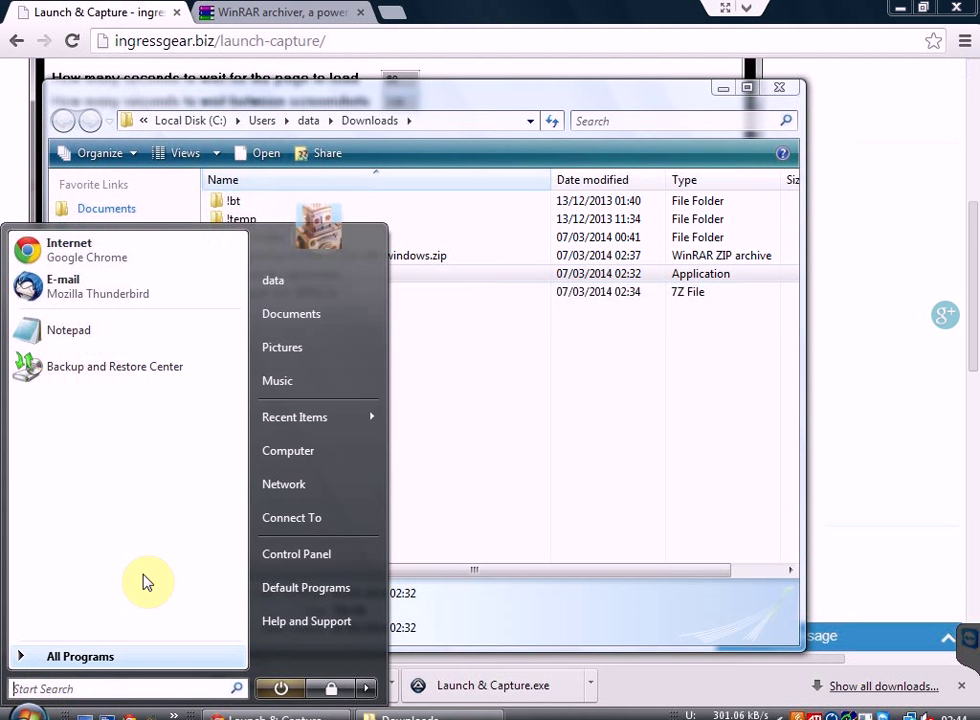
pyautogui.click(316, 451)
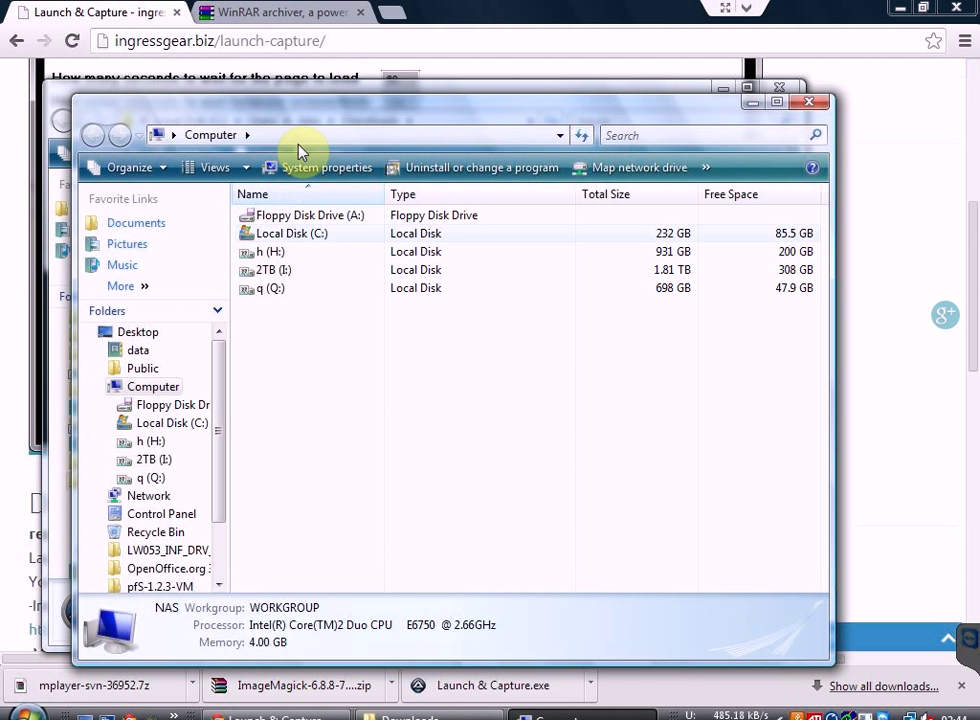
pyautogui.moveTo(273, 114); pyautogui.dragTo(656, 125)
pyautogui.doubleClick(648, 275)
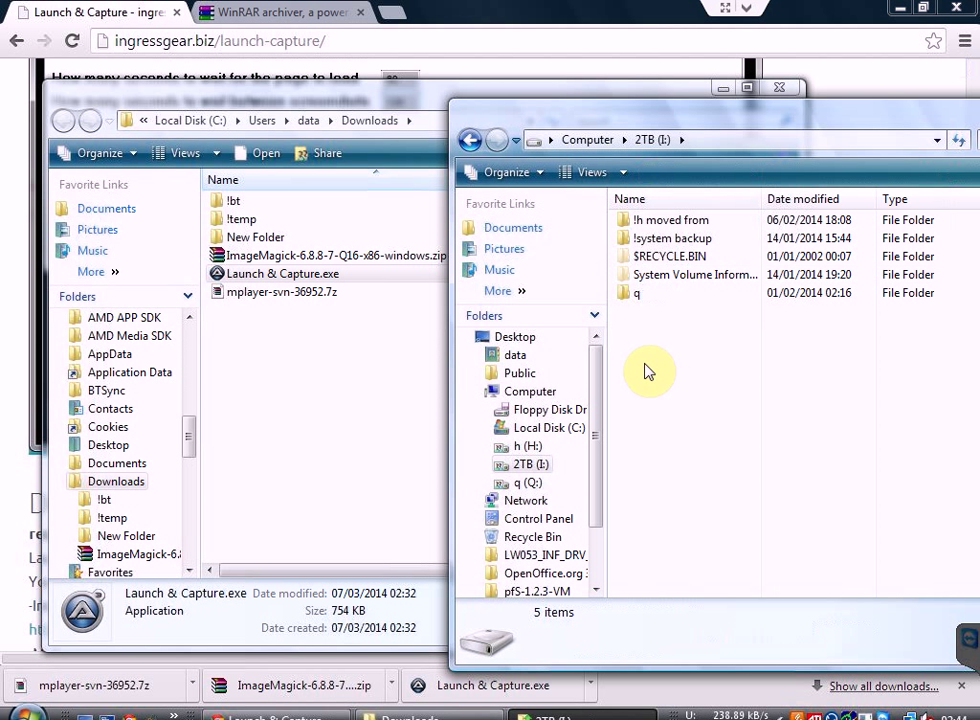
# Create a new folder named 'my captures' on 2TB (I:) and open it.
pyautogui.click(530, 175)
pyautogui.click(525, 198)
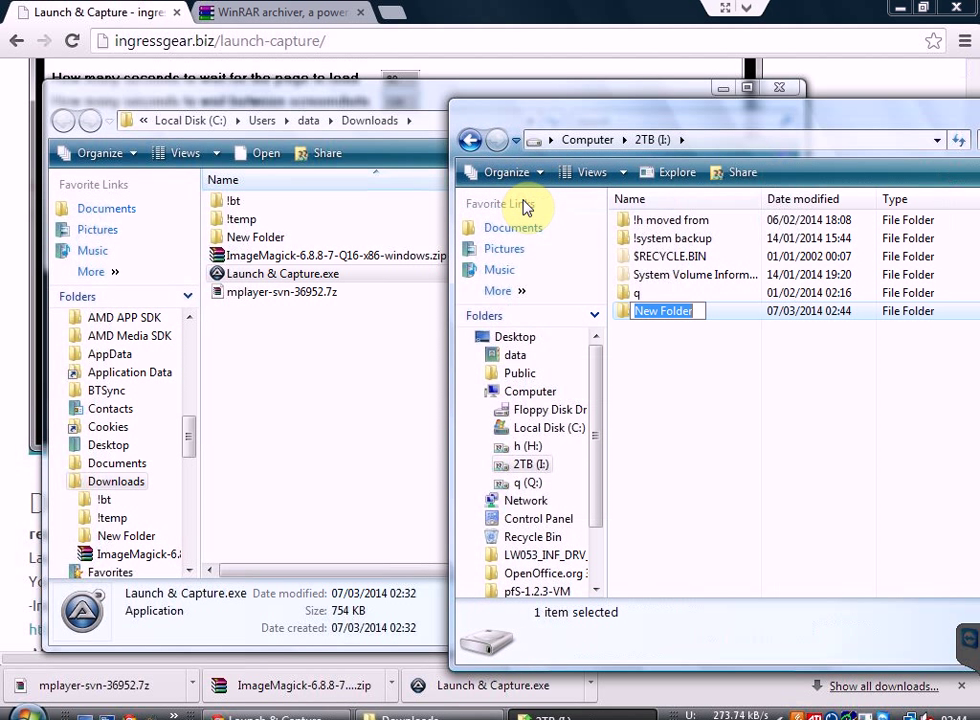
pyautogui.write('my capture')
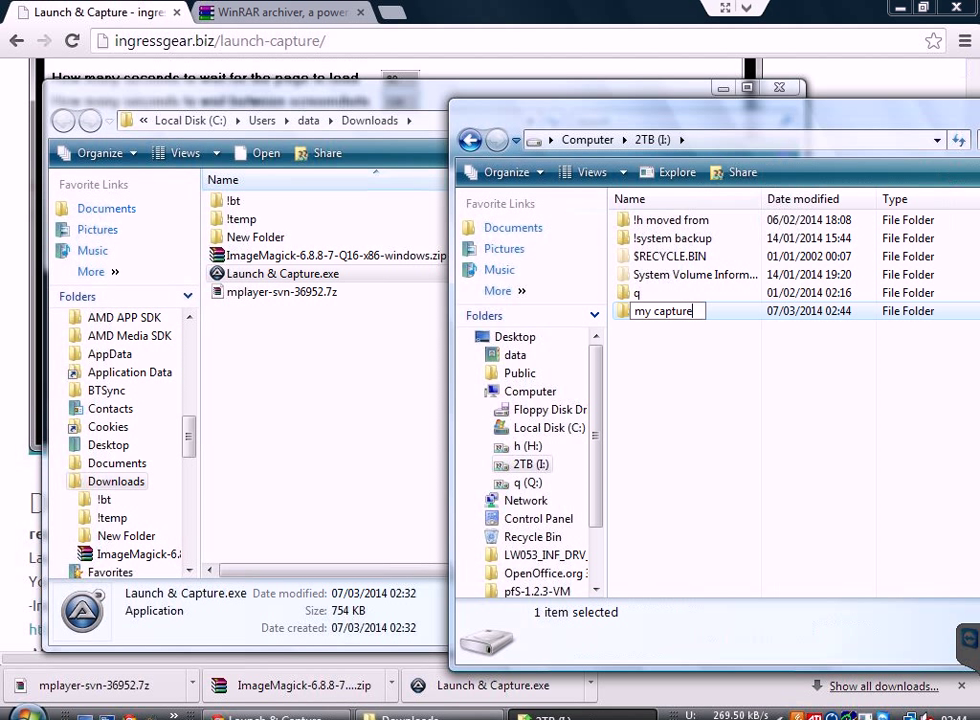
pyautogui.write('s')
pyautogui.press('Return')
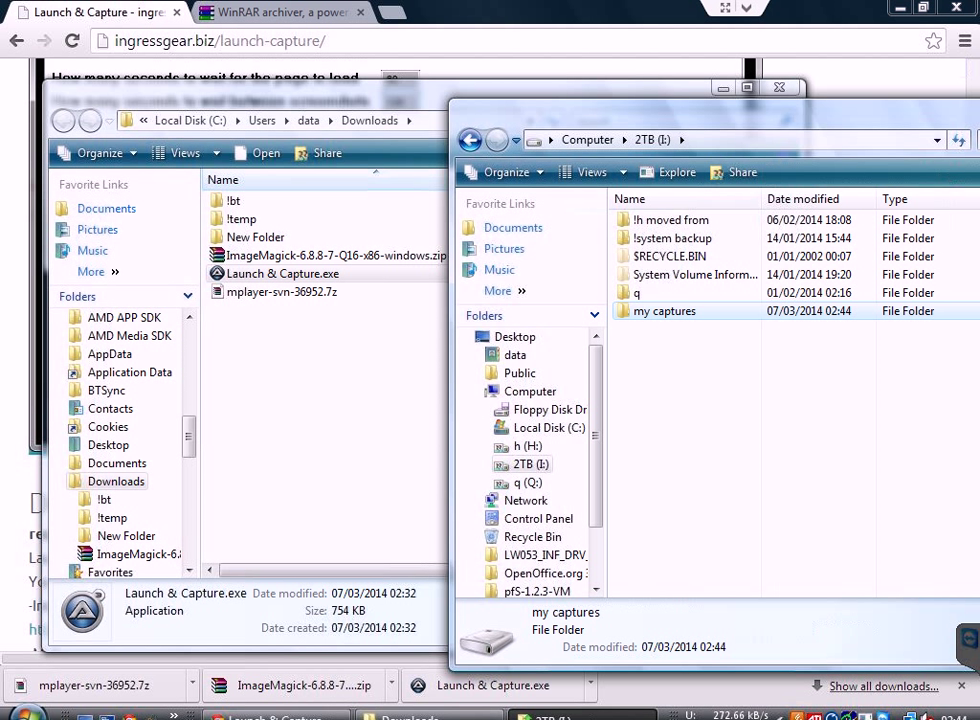
pyautogui.press('Return')
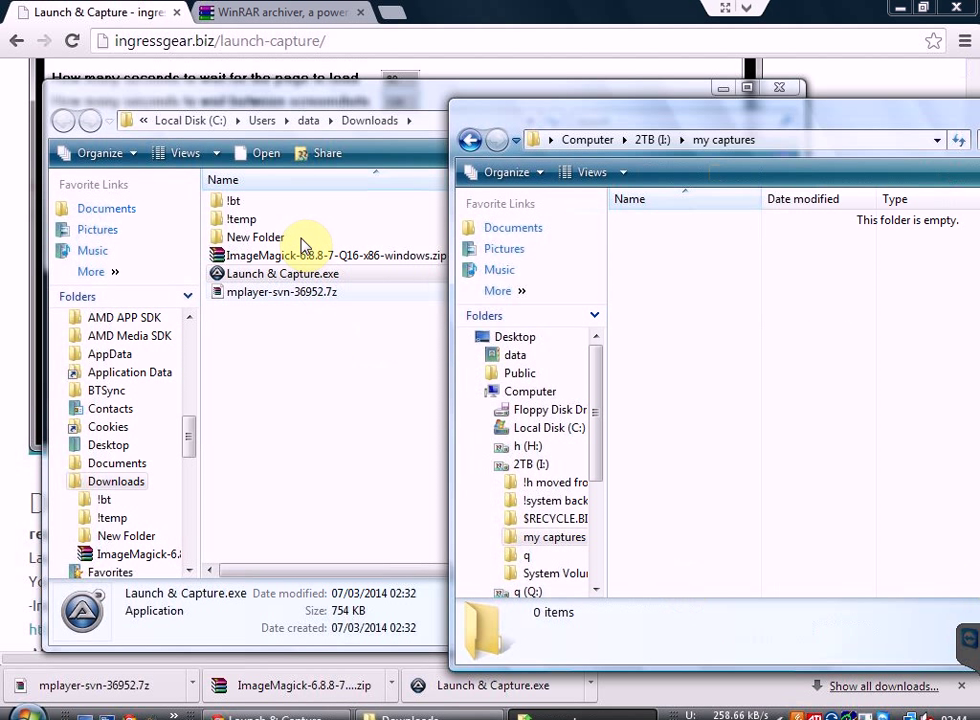
# Move Launch & Capture.exe into my captures and run it past the security warning.
pyautogui.moveTo(283, 280); pyautogui.dragTo(683, 309)
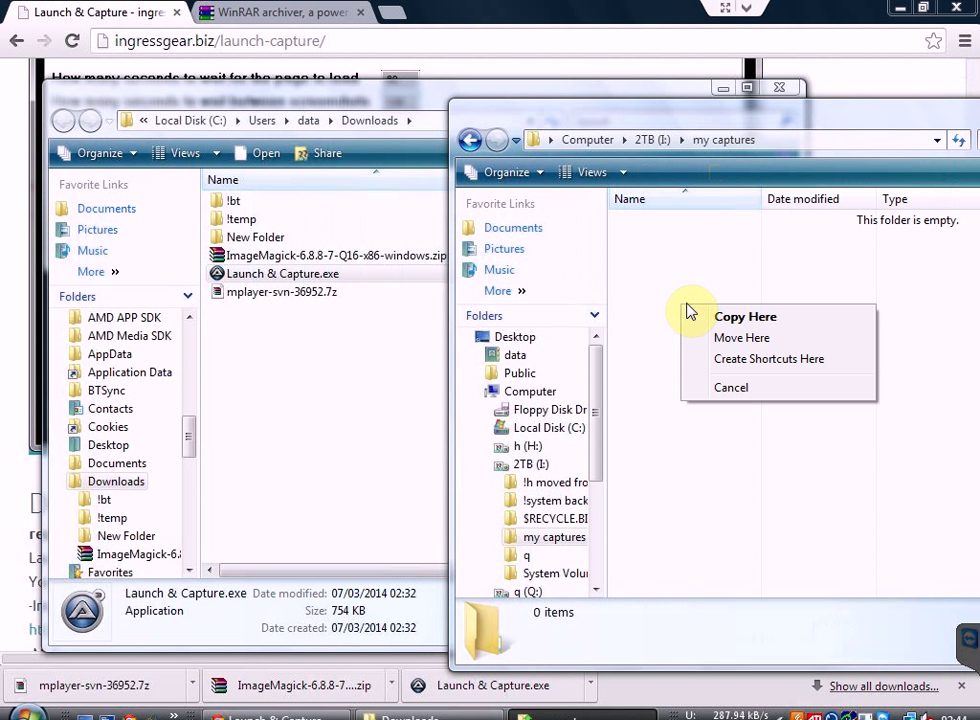
pyautogui.click(735, 342)
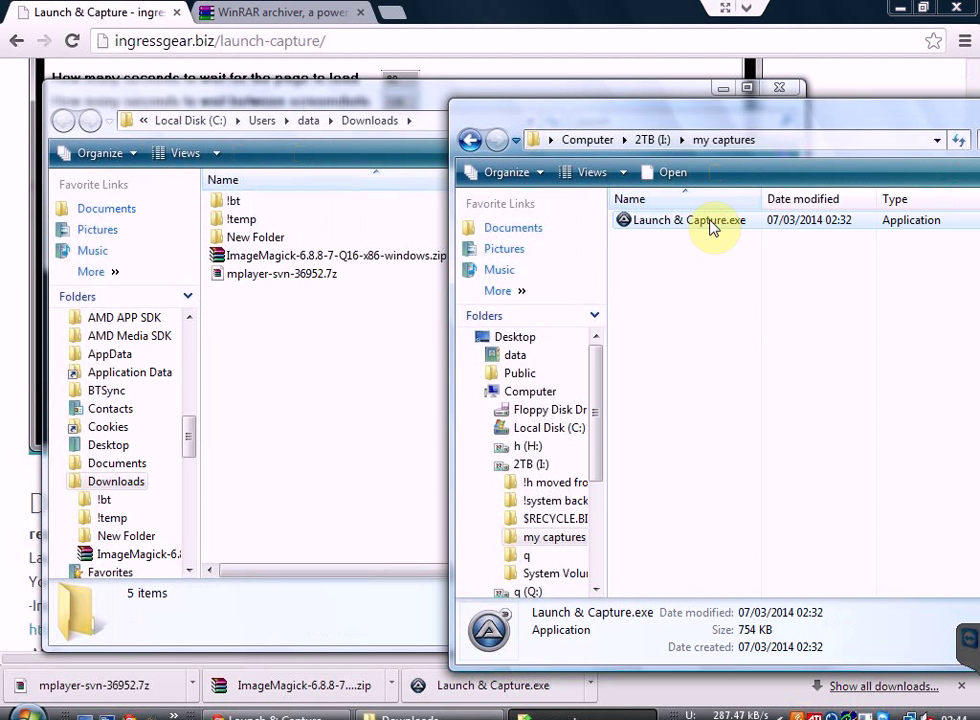
pyautogui.doubleClick(708, 224)
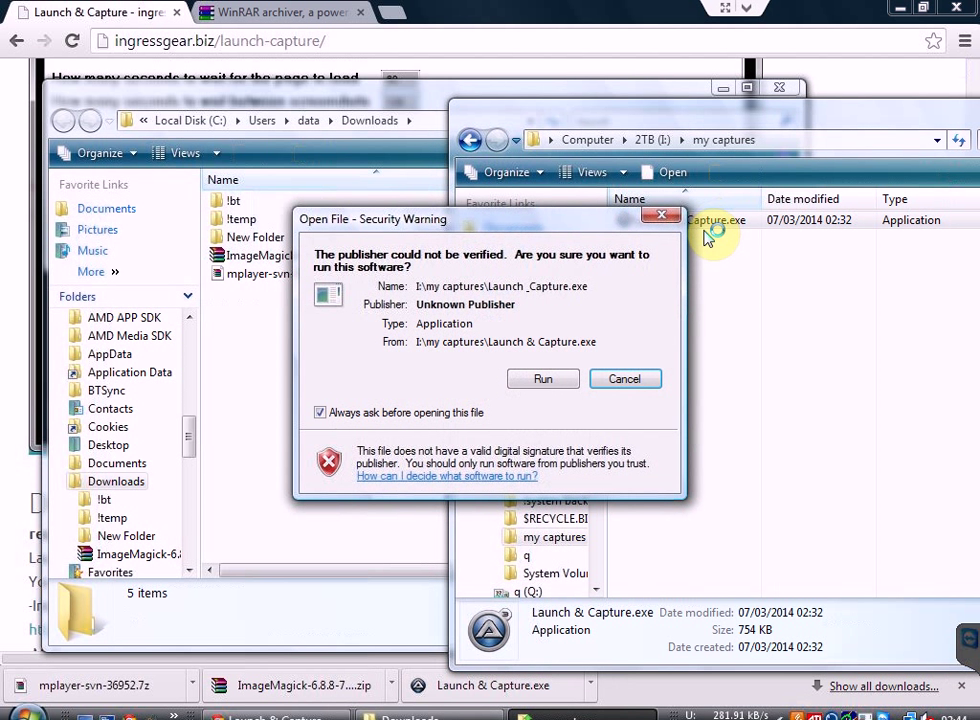
pyautogui.click(538, 381)
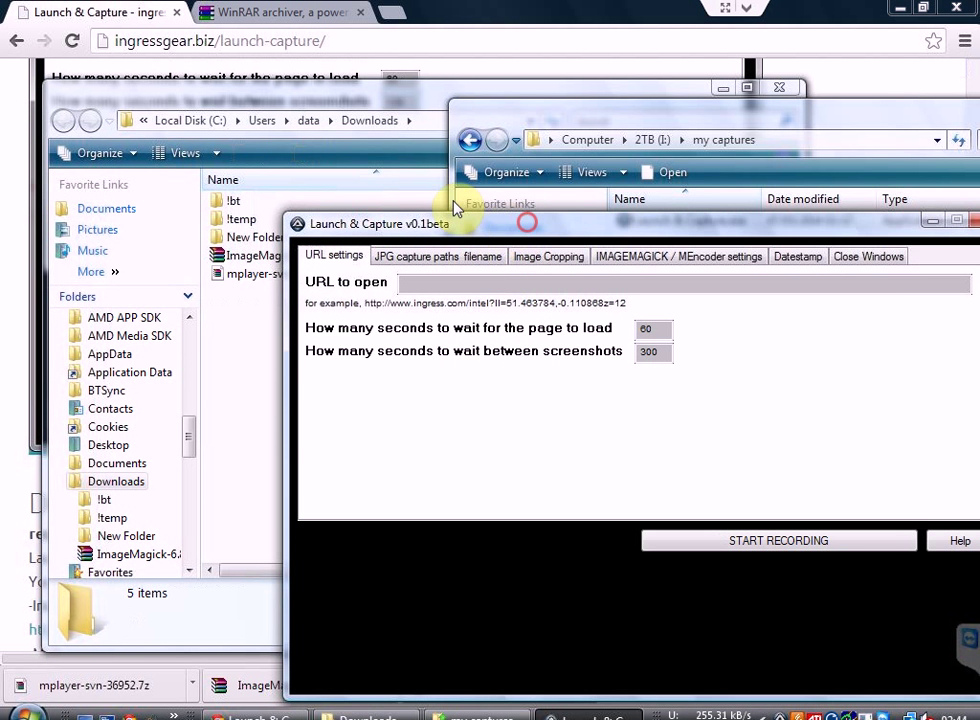
# Show the IMAGEMAGICK / MEncoder settings tab and follow its ImageMagick download link.
pyautogui.moveTo(455, 207); pyautogui.dragTo(308, 116)
pyautogui.click(505, 172)
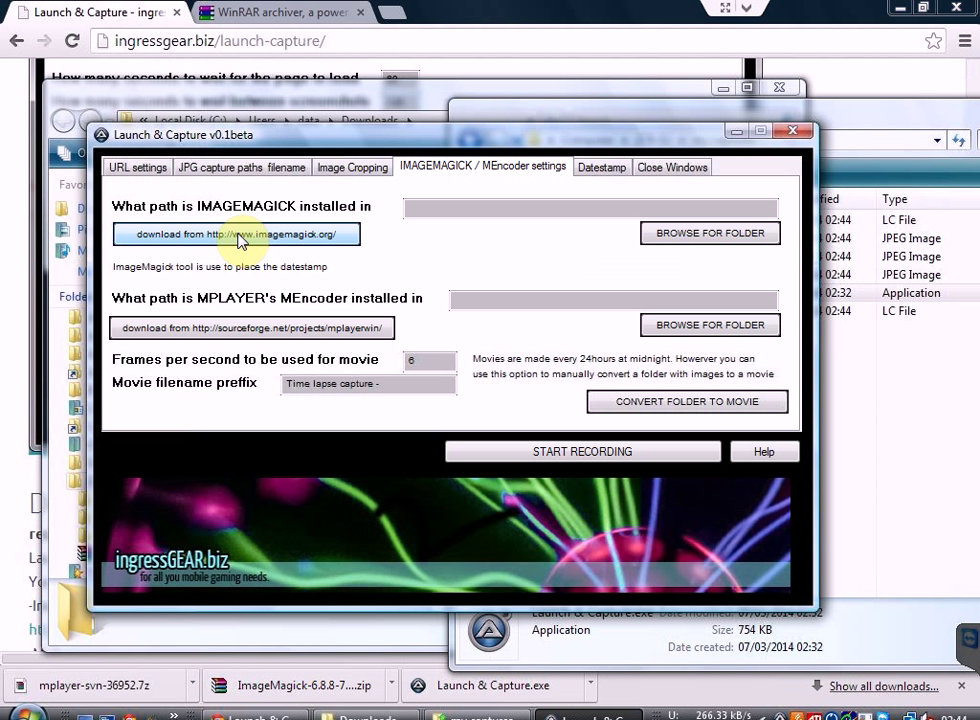
pyautogui.click(240, 240)
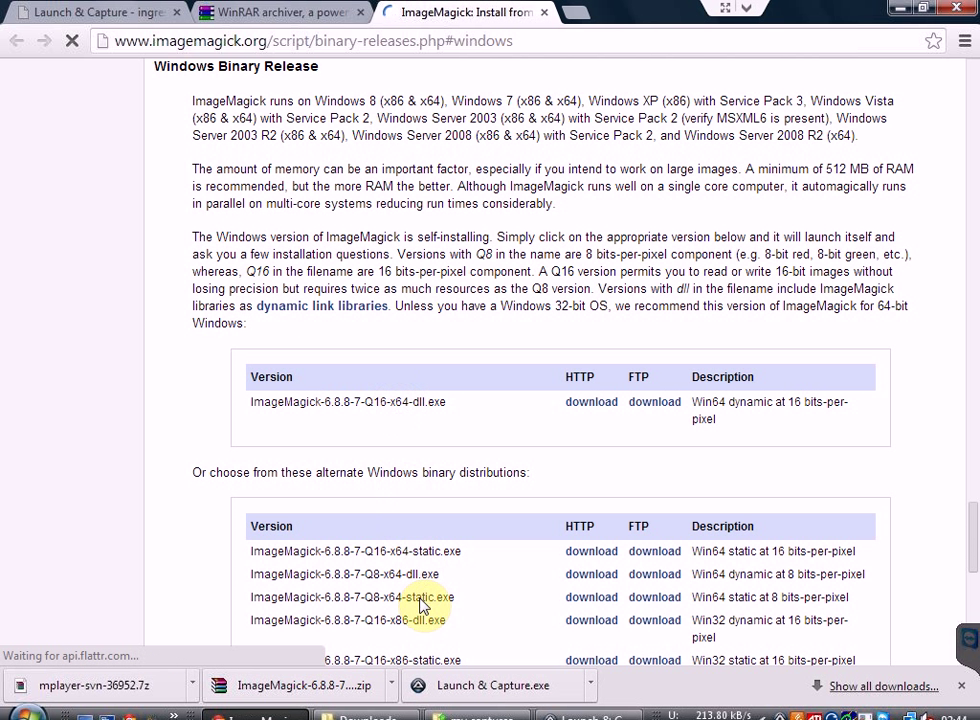
# Download the ImageMagick zip, then the build from the MPlayer for Windows project page.
pyautogui.scroll(-1, 414, 620)
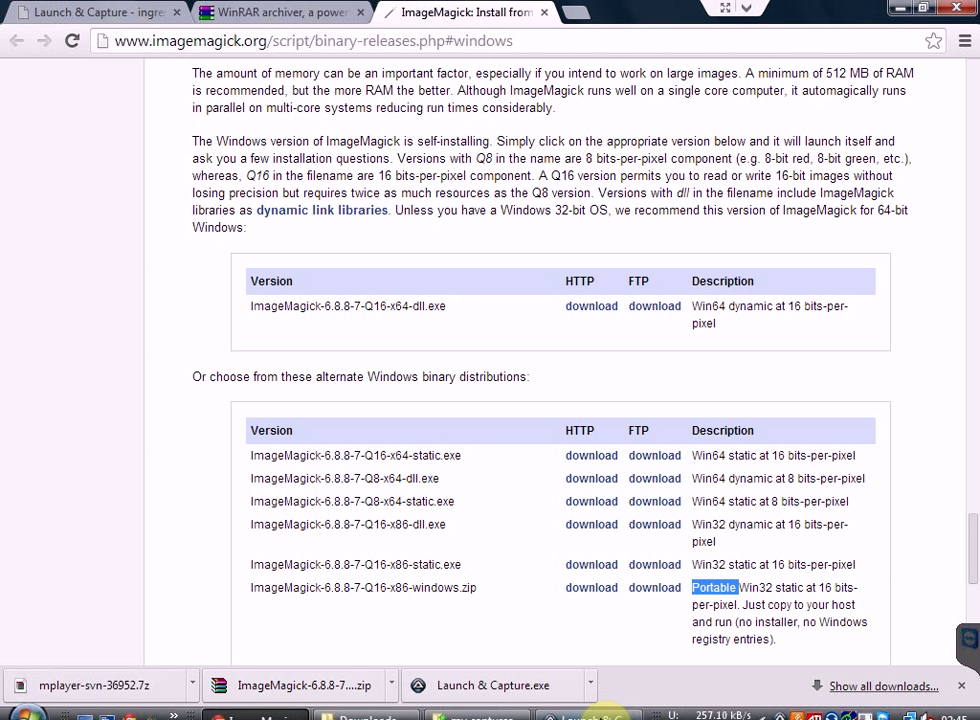
pyautogui.click(570, 716)
pyautogui.click(313, 330)
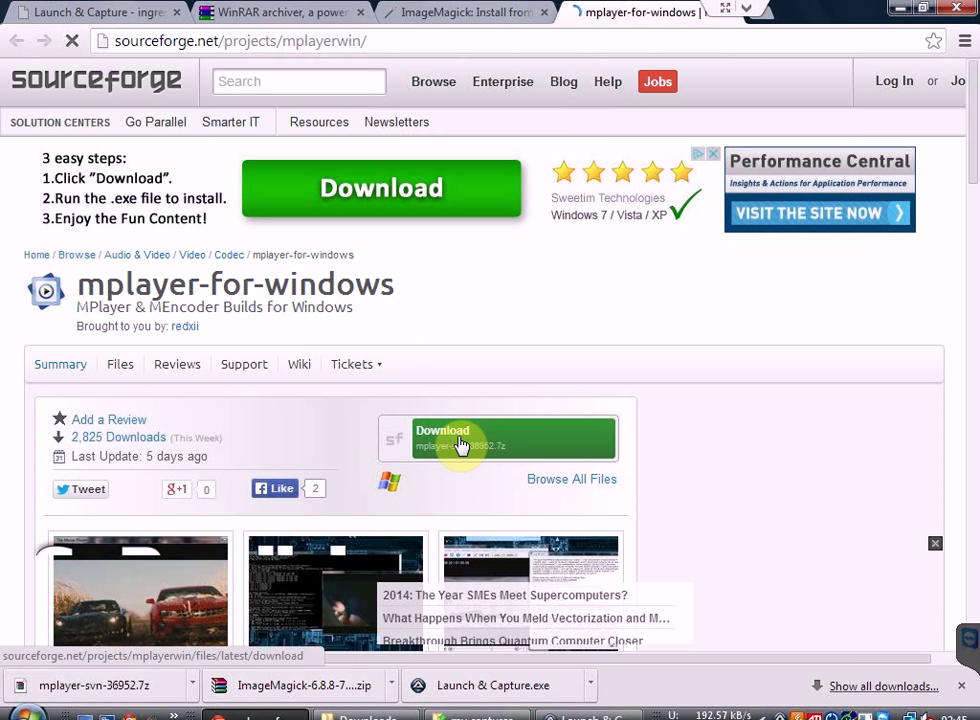
pyautogui.click(462, 444)
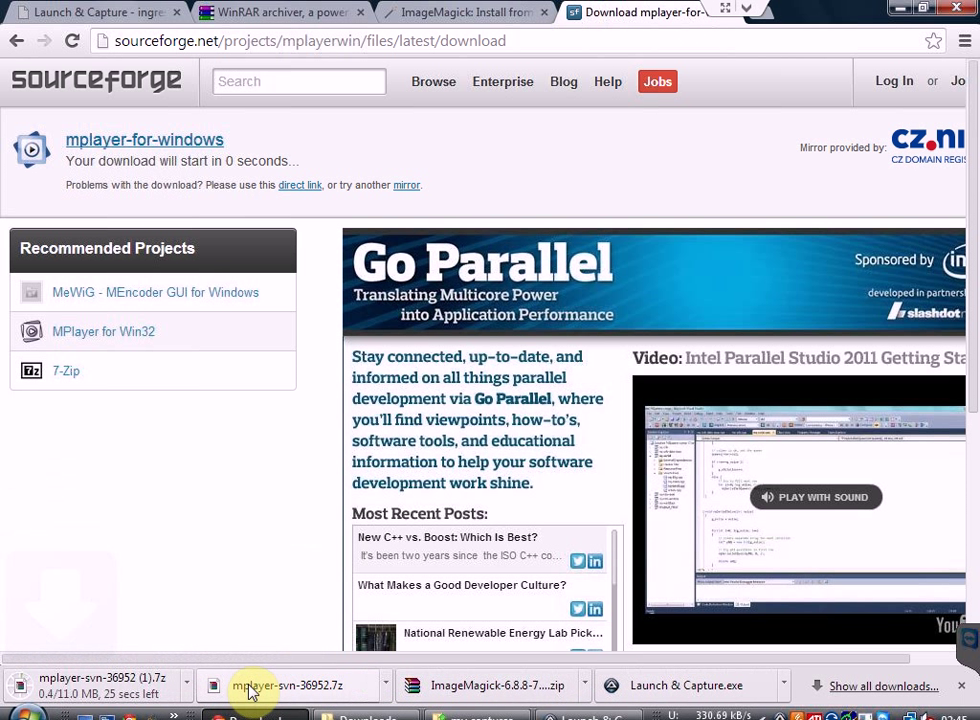
# Cancel the duplicate mplayer download and bring up the Downloads folder.
pyautogui.click(193, 690)
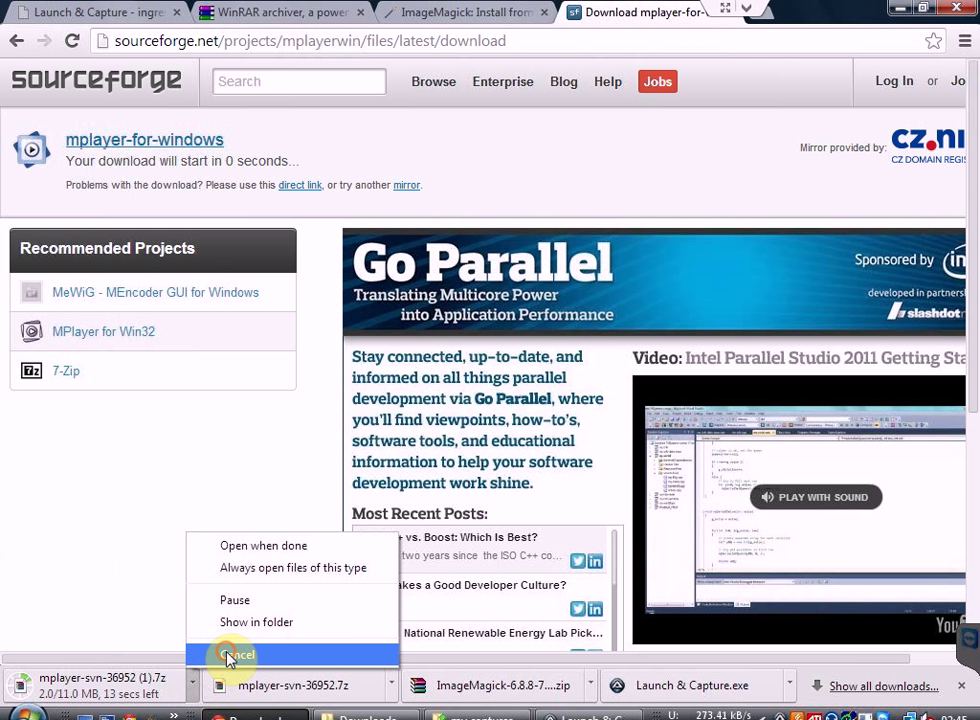
pyautogui.click(227, 652)
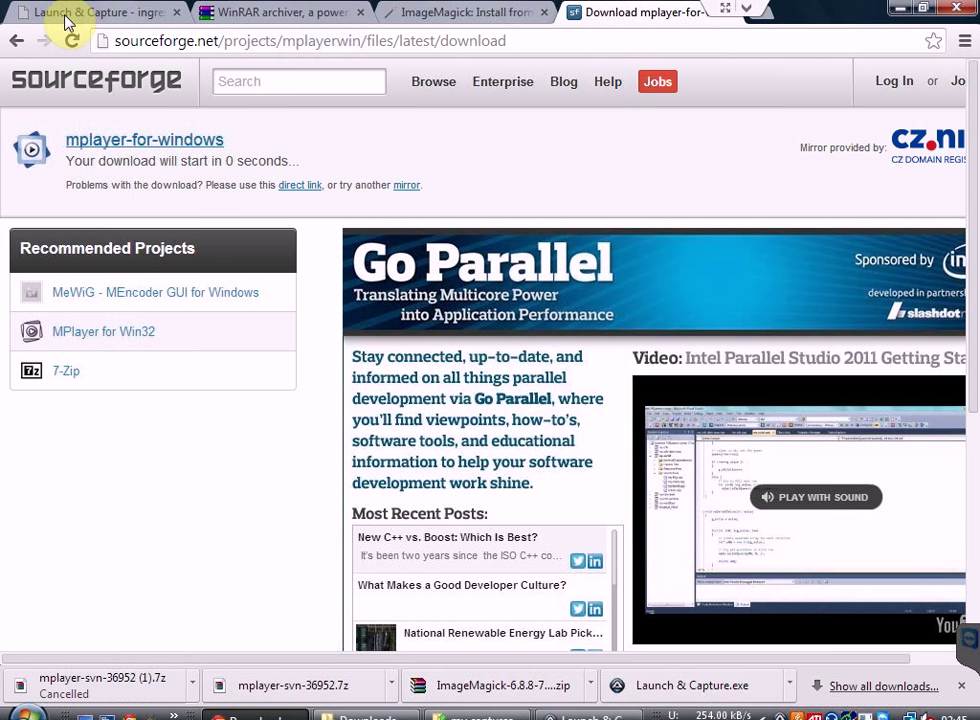
pyautogui.click(374, 715)
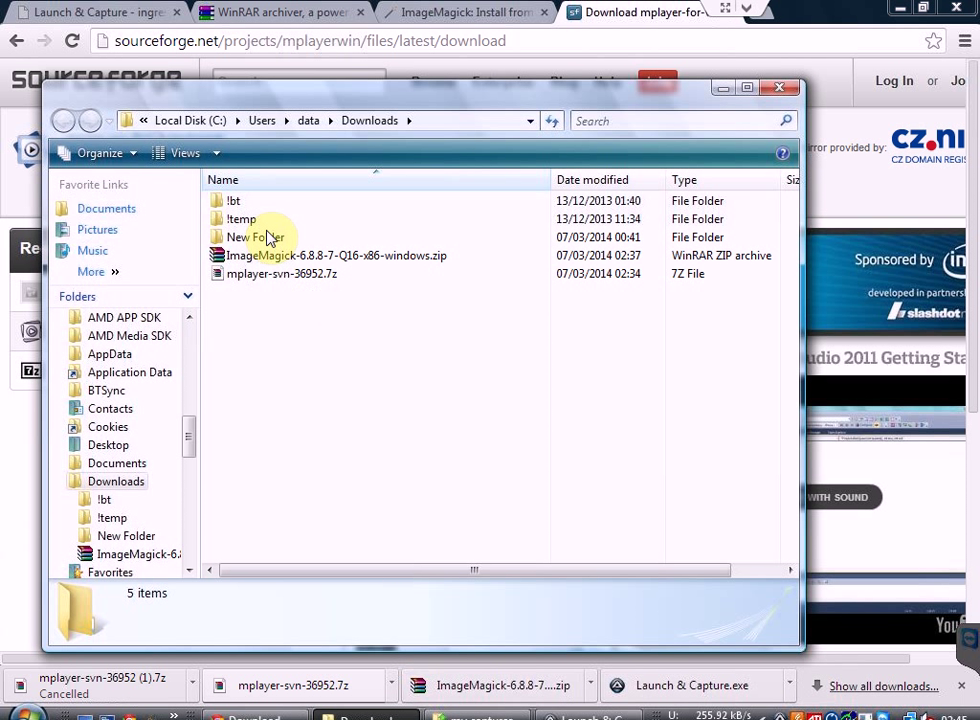
# Move the ImageMagick zip and mplayer-svn-36952.7z from Downloads into my captures.
pyautogui.moveTo(352, 297); pyautogui.dragTo(295, 263)
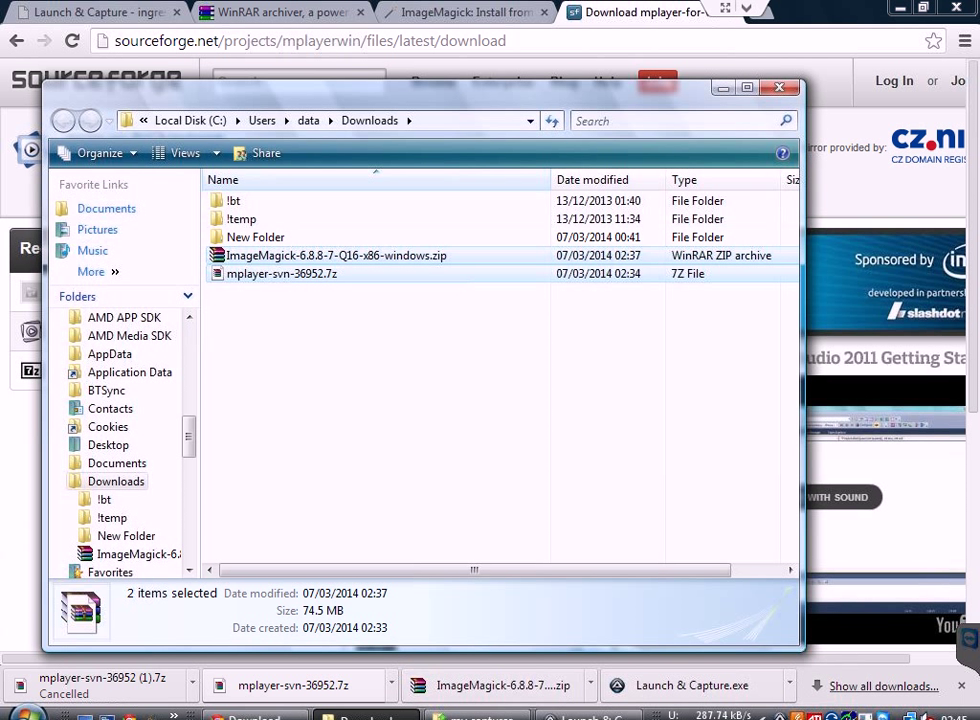
pyautogui.click(500, 714)
pyautogui.moveTo(247, 263); pyautogui.dragTo(686, 420)
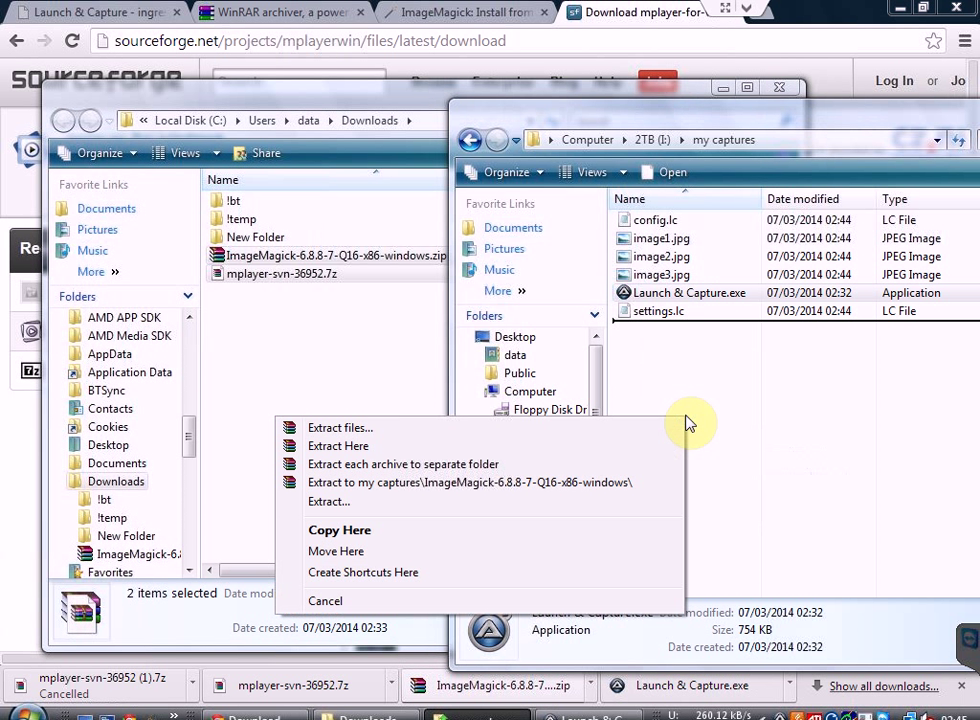
pyautogui.click(422, 552)
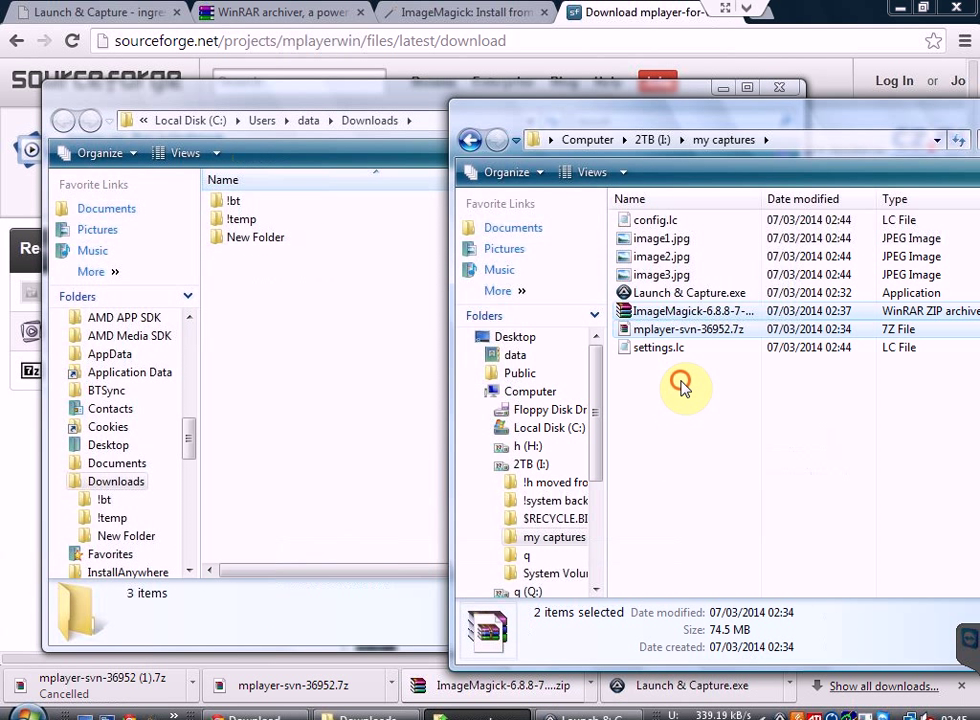
pyautogui.click(684, 384)
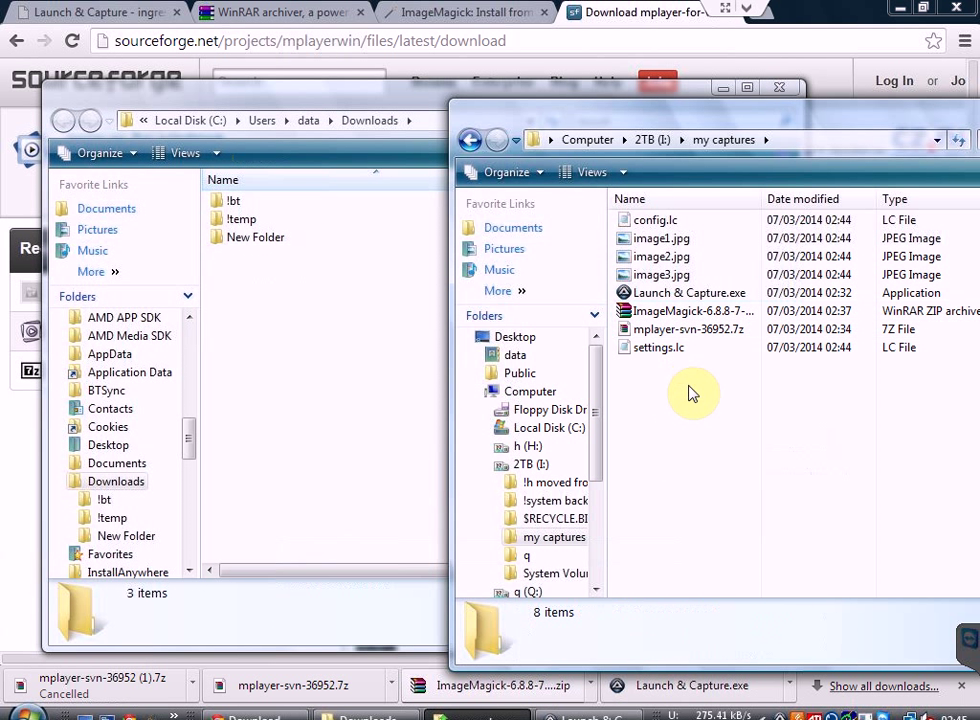
# Extract the ImageMagick zip and the mplayer archive into my captures.
pyautogui.rightClick(687, 318)
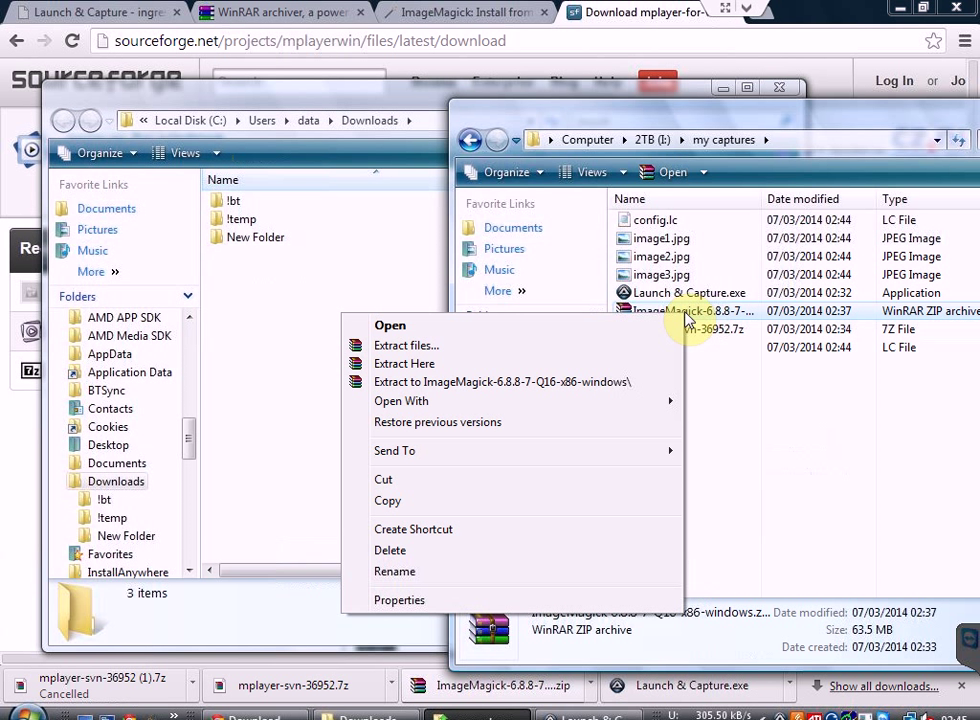
pyautogui.click(478, 370)
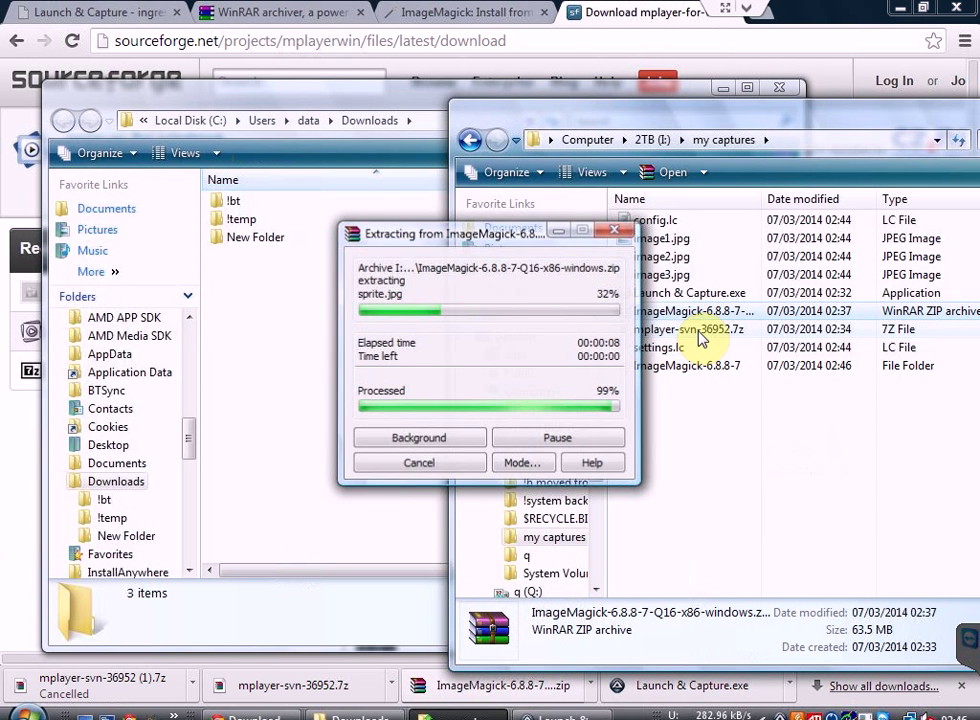
pyautogui.rightClick(700, 338)
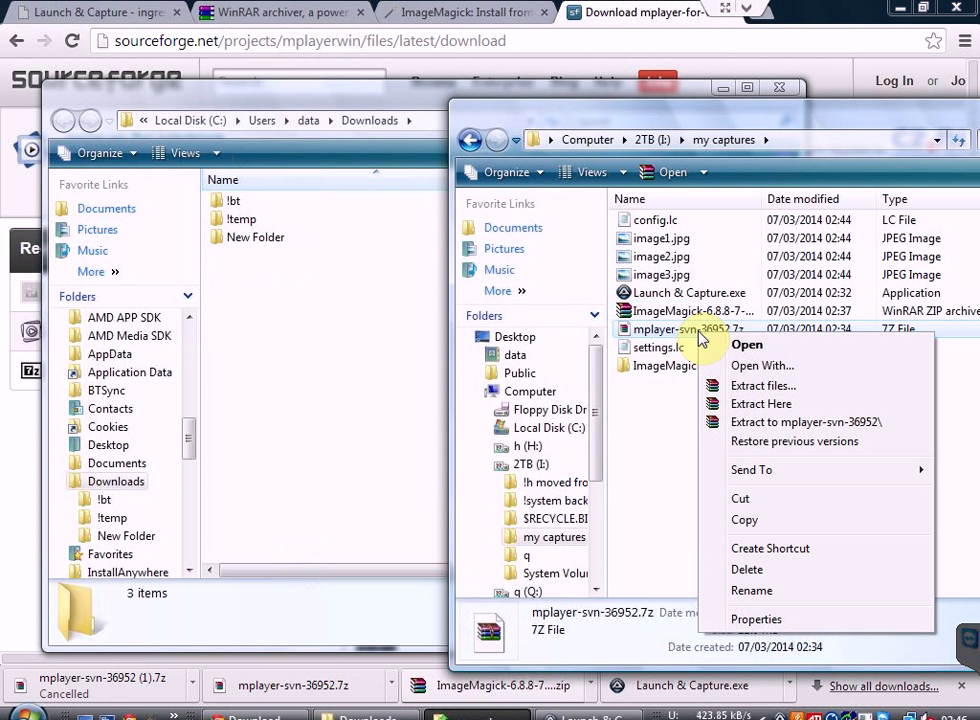
pyautogui.click(760, 404)
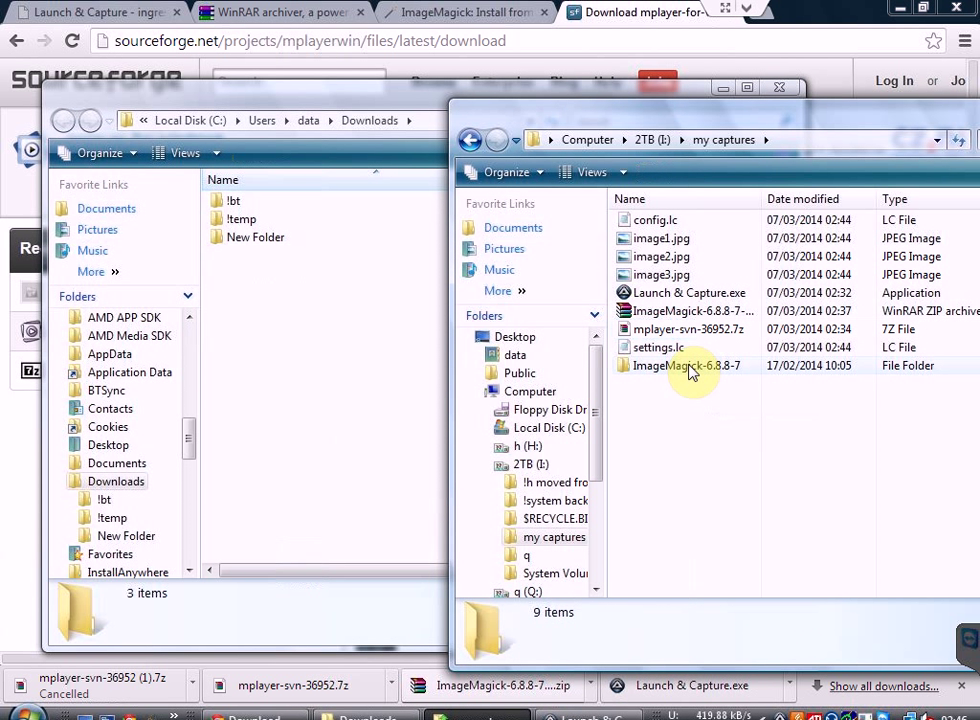
# Delete both archives to the Recycle Bin and return to Launch & Capture.
pyautogui.click(660, 313)
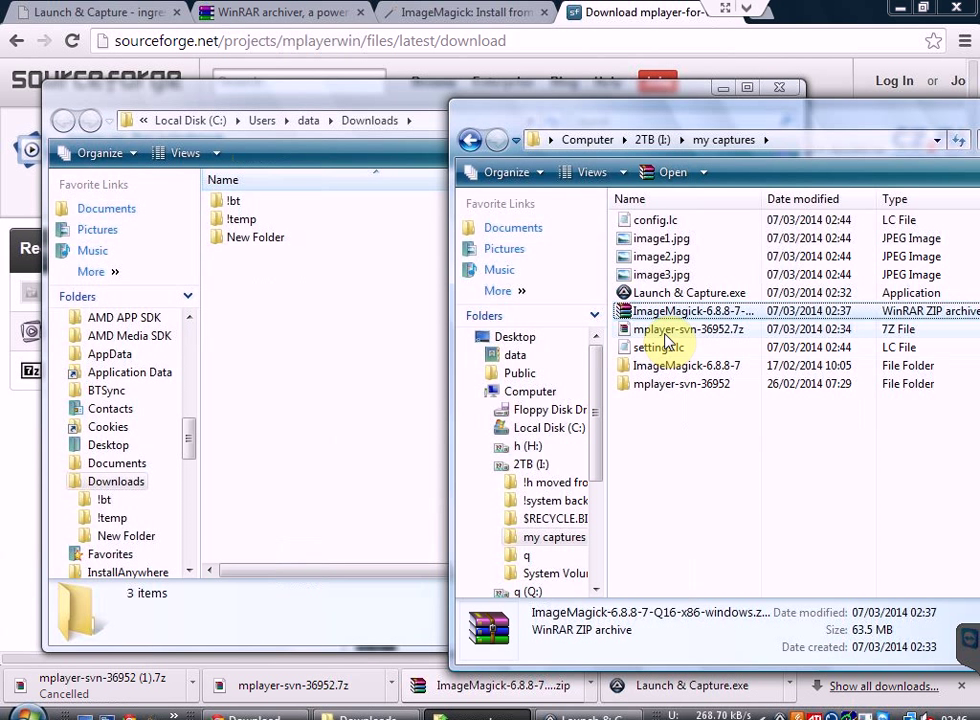
pyautogui.keyDown('ctrl'); pyautogui.click(665, 333); pyautogui.keyUp('ctrl')
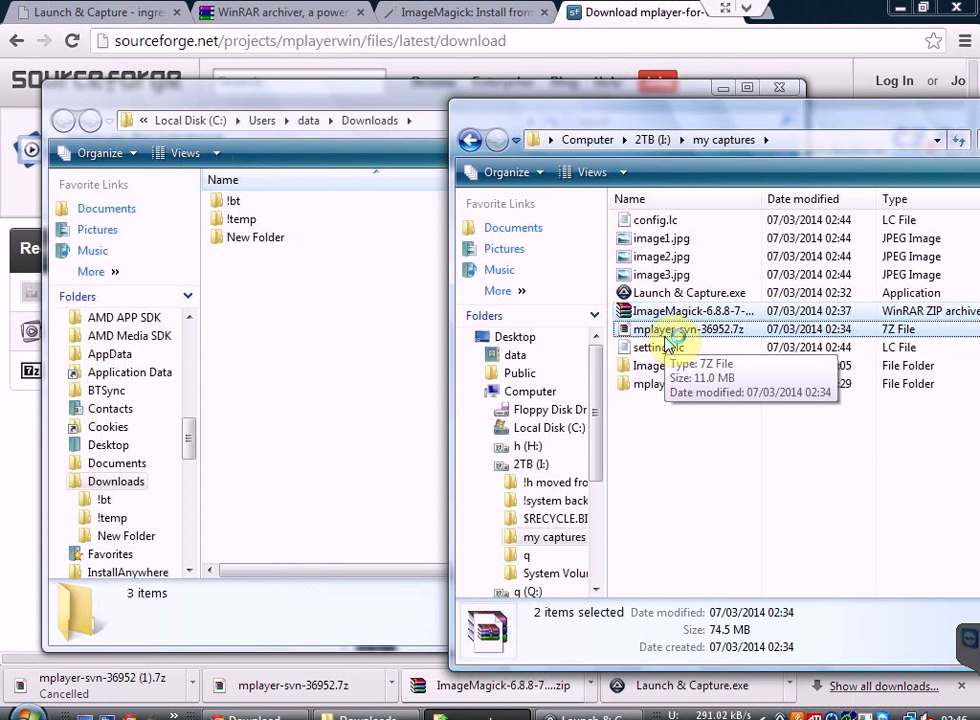
pyautogui.press('Delete')
pyautogui.press('Return')
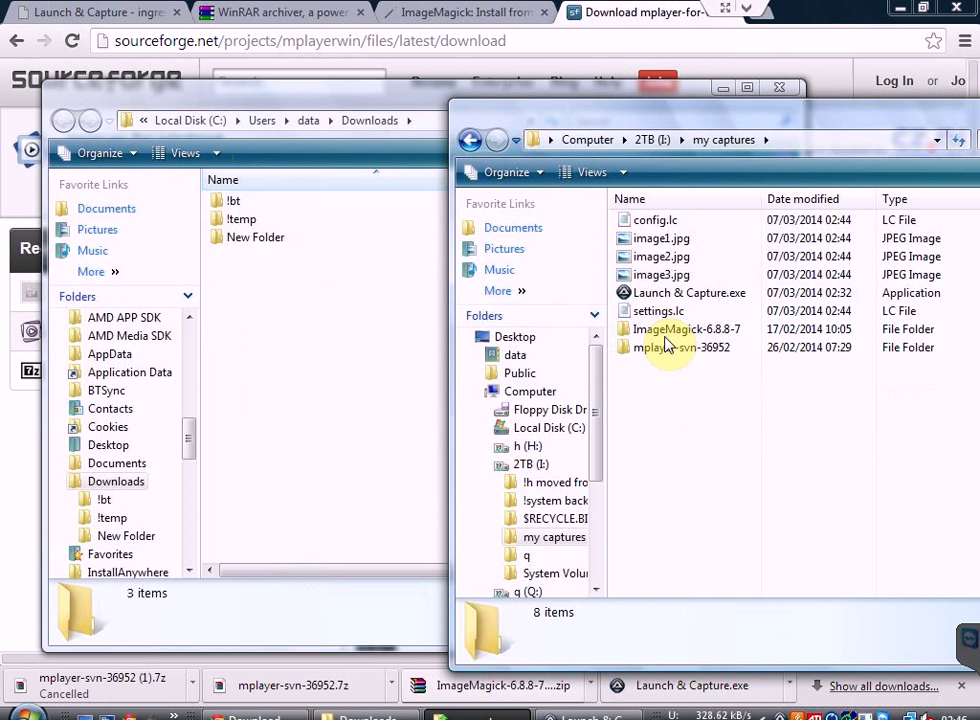
pyautogui.click(572, 716)
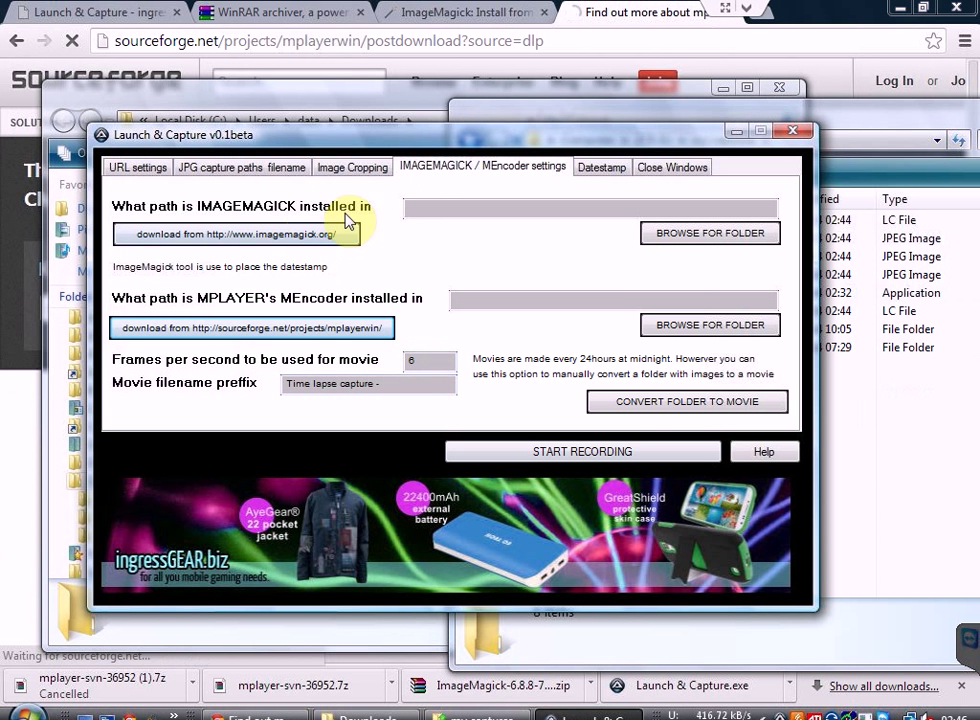
# Set the ImageMagick path to I:\my captures\ImageMagick-6.8.8-7.
pyautogui.click(705, 235)
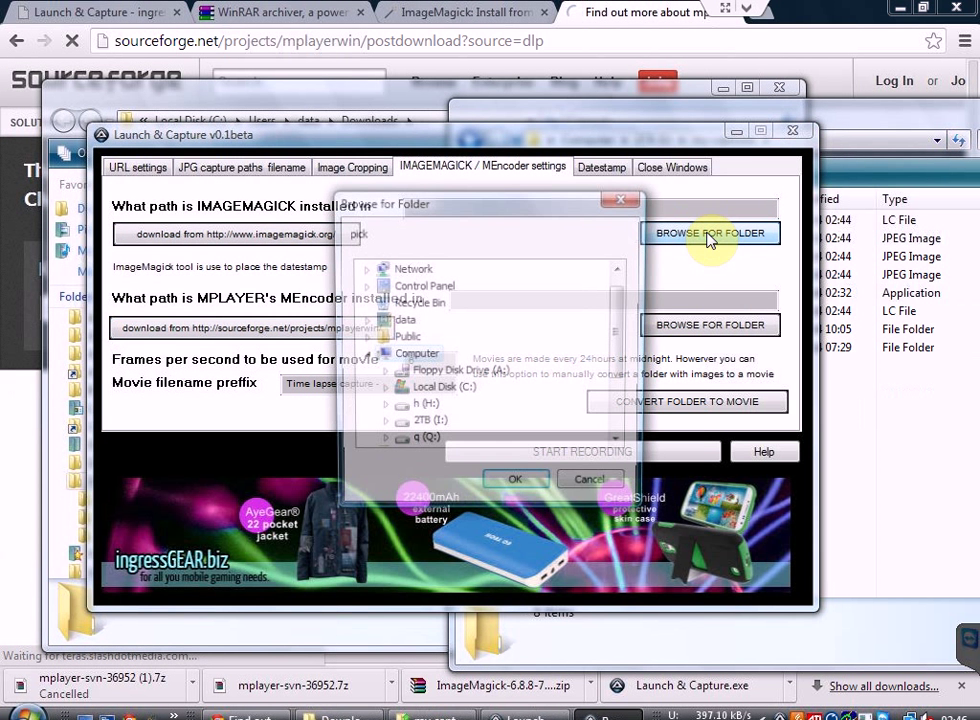
pyautogui.click(416, 421)
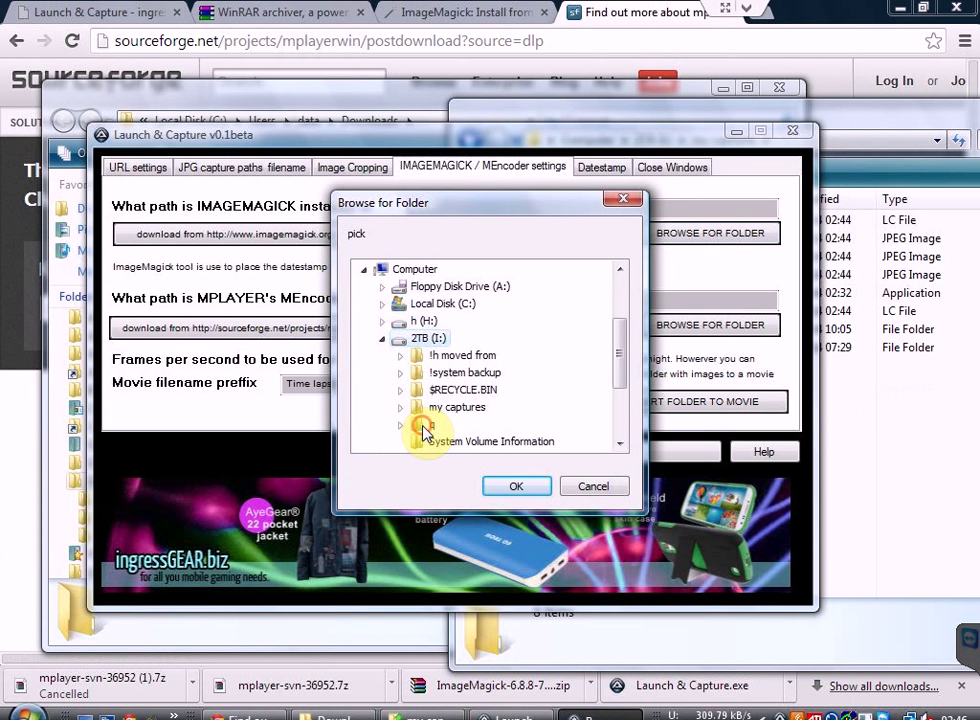
pyautogui.click(455, 408)
pyautogui.click(514, 429)
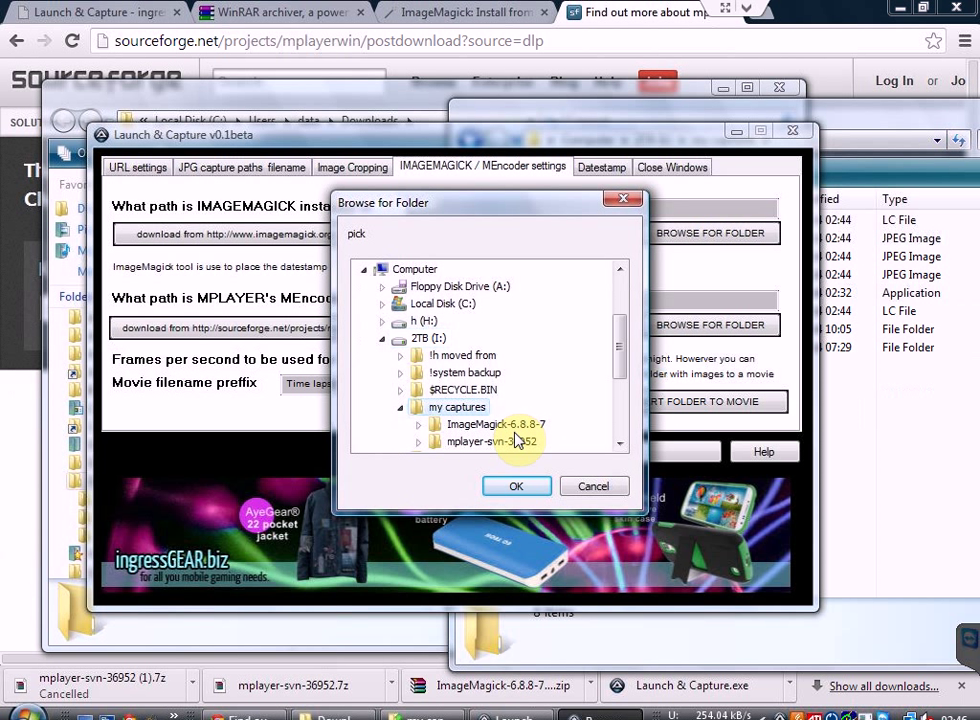
pyautogui.click(516, 488)
# Set the MEncoder path to I:\my captures\mplayer-svn-36952.
pyautogui.click(705, 328)
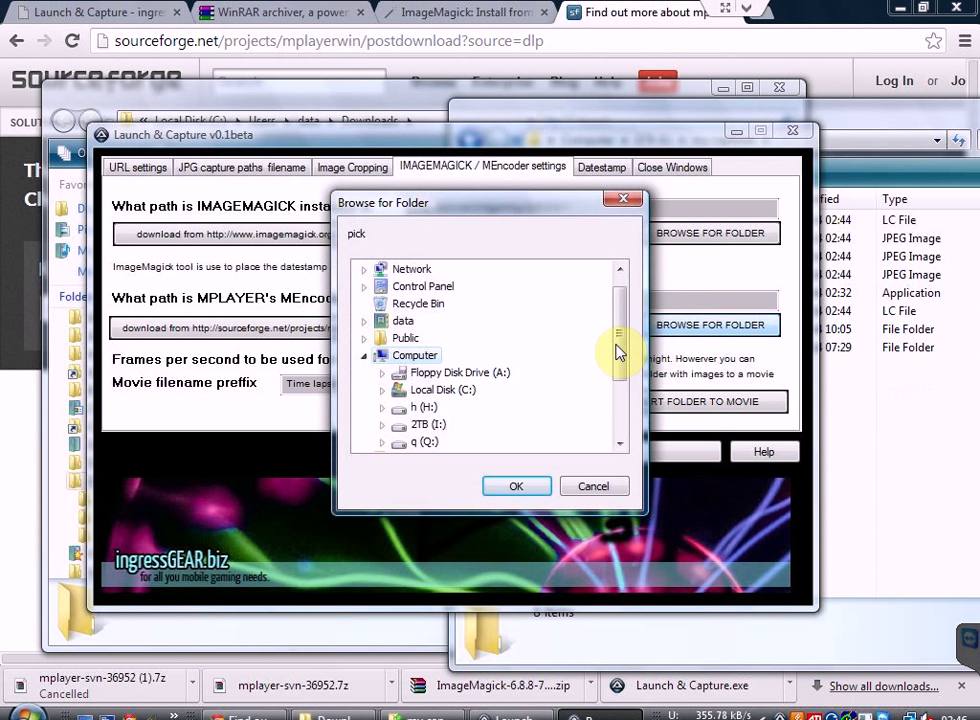
pyautogui.doubleClick(429, 424)
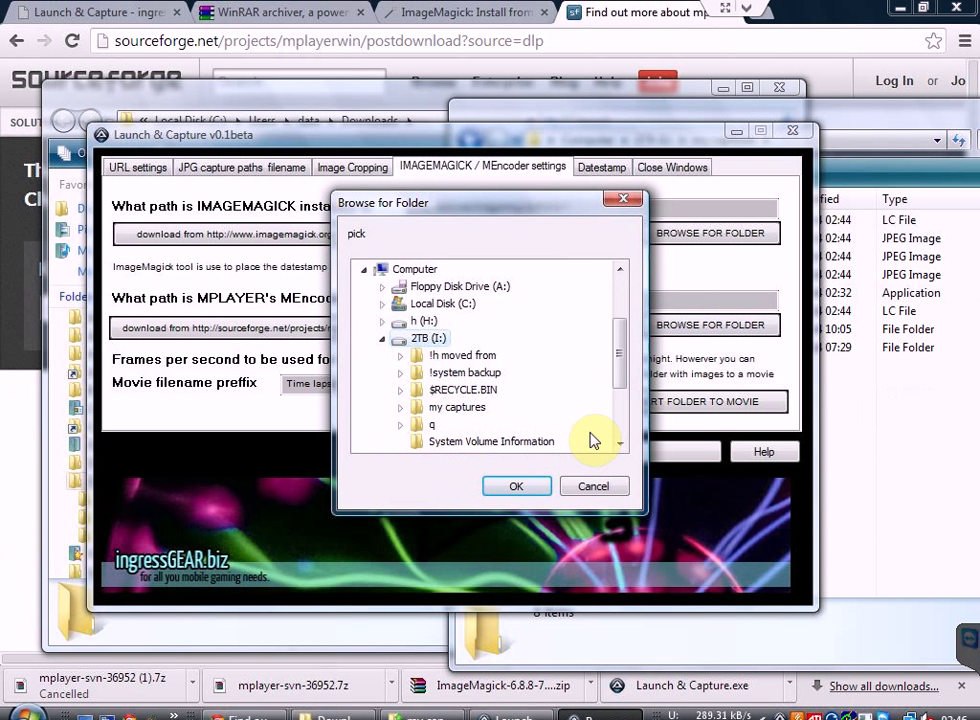
pyautogui.doubleClick(452, 407)
pyautogui.doubleClick(522, 442)
pyautogui.click(516, 486)
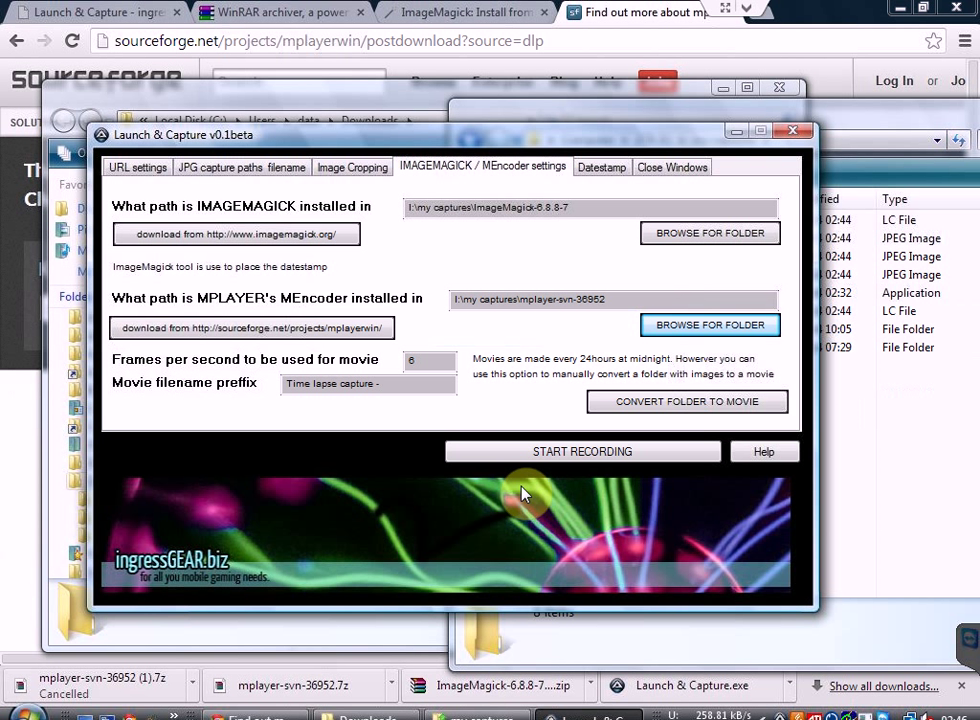
# Set the folder for original JPG captures to I:\my captures.
pyautogui.click(287, 170)
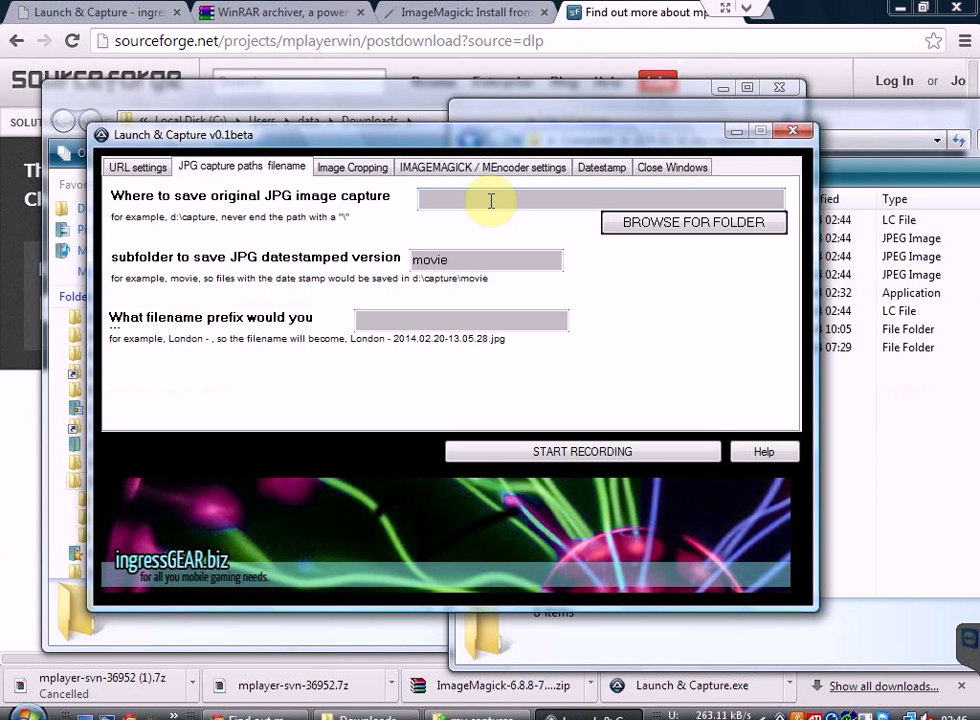
pyautogui.click(679, 230)
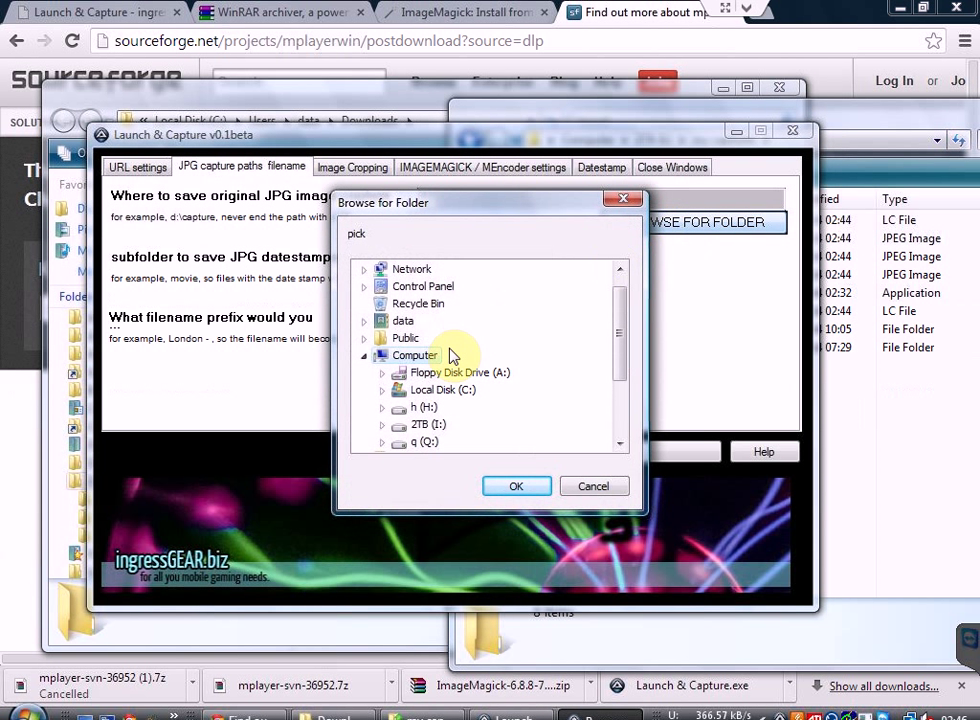
pyautogui.click(424, 428)
pyautogui.click(460, 409)
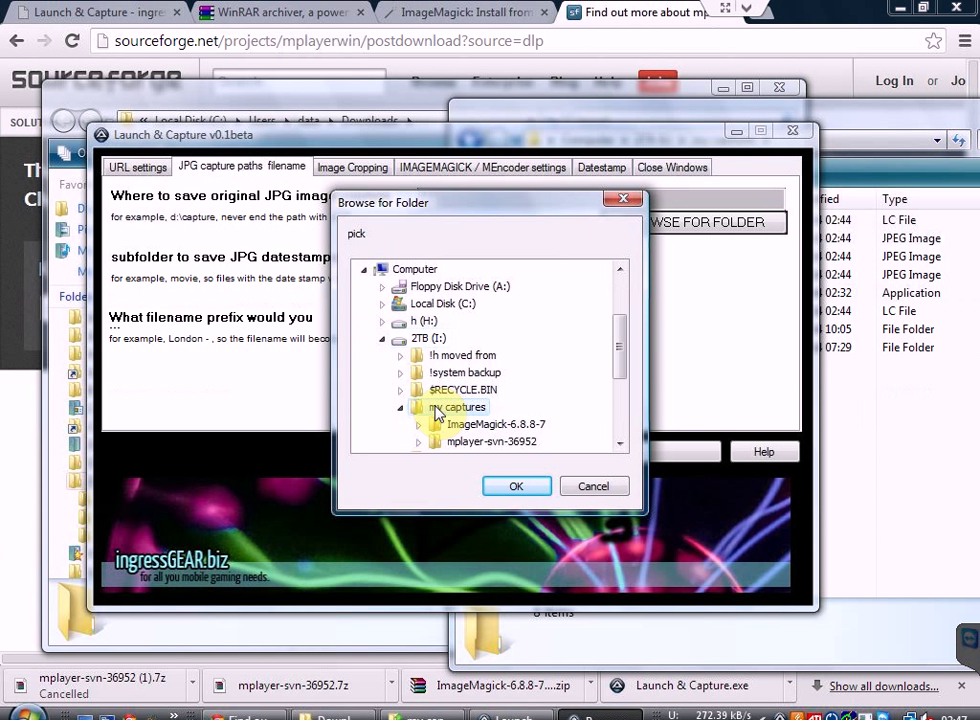
pyautogui.click(480, 407)
pyautogui.click(516, 486)
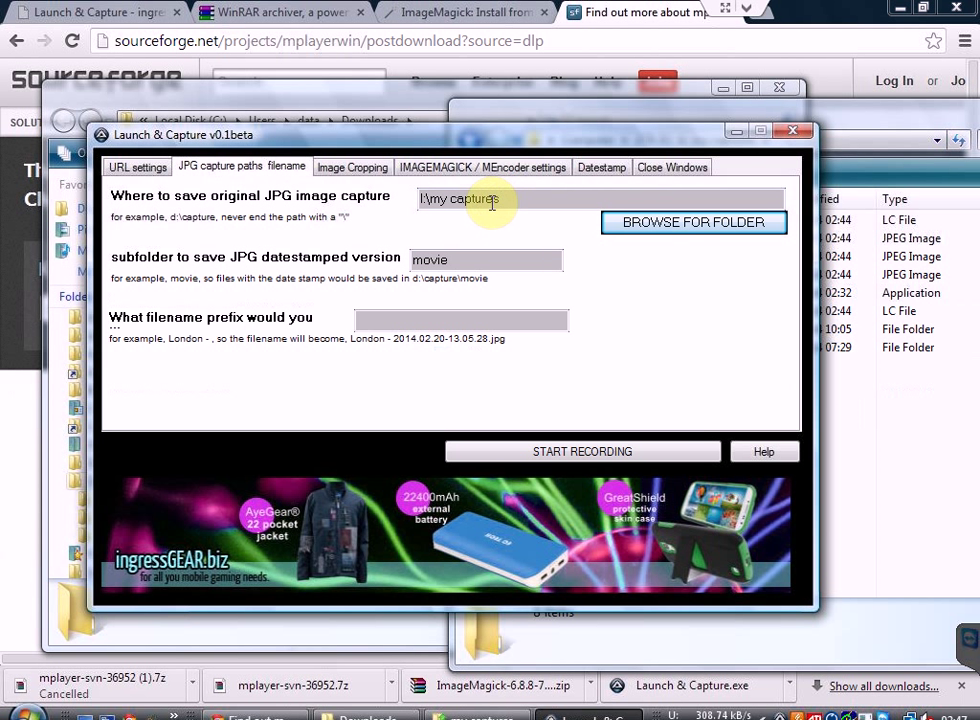
# Use the movie subfolder and give captured files the filename prefix 'UK - '.
pyautogui.click(499, 198)
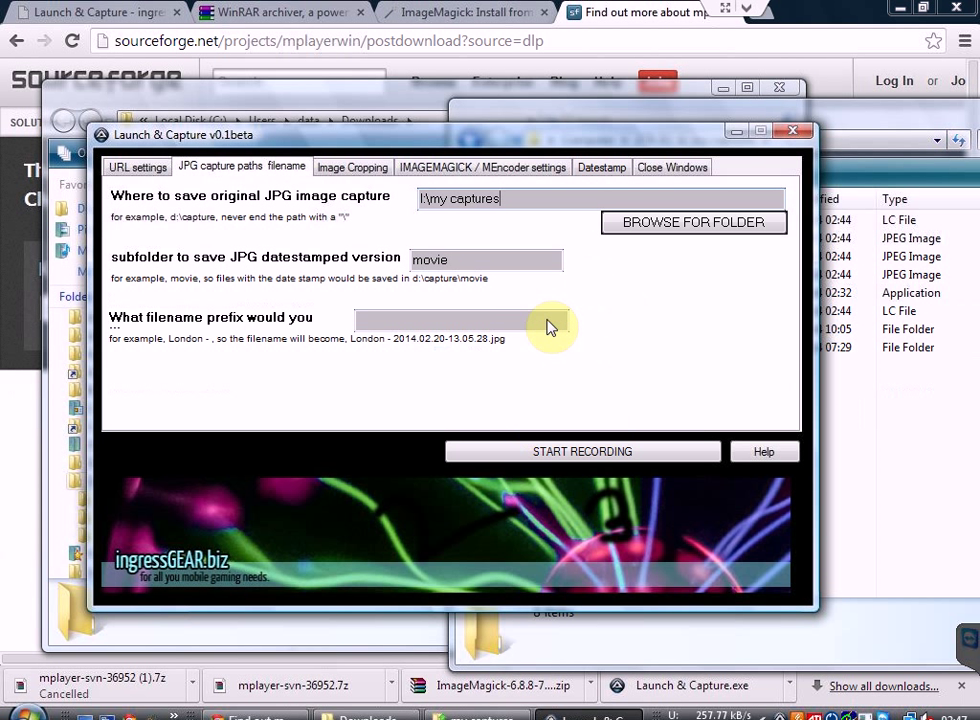
pyautogui.doubleClick(430, 259)
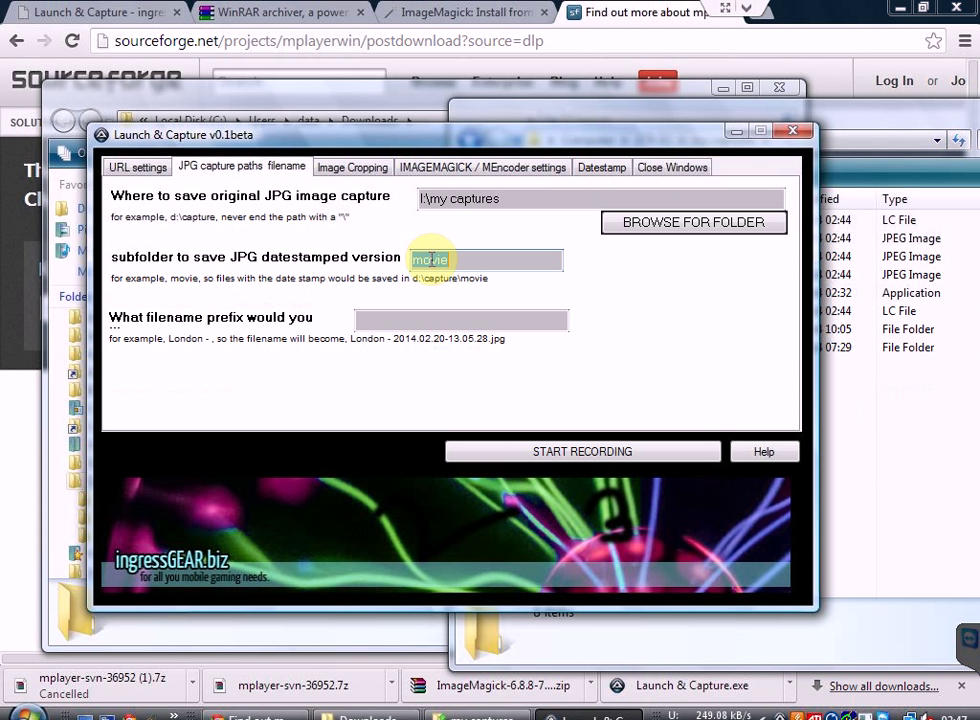
pyautogui.click(369, 318)
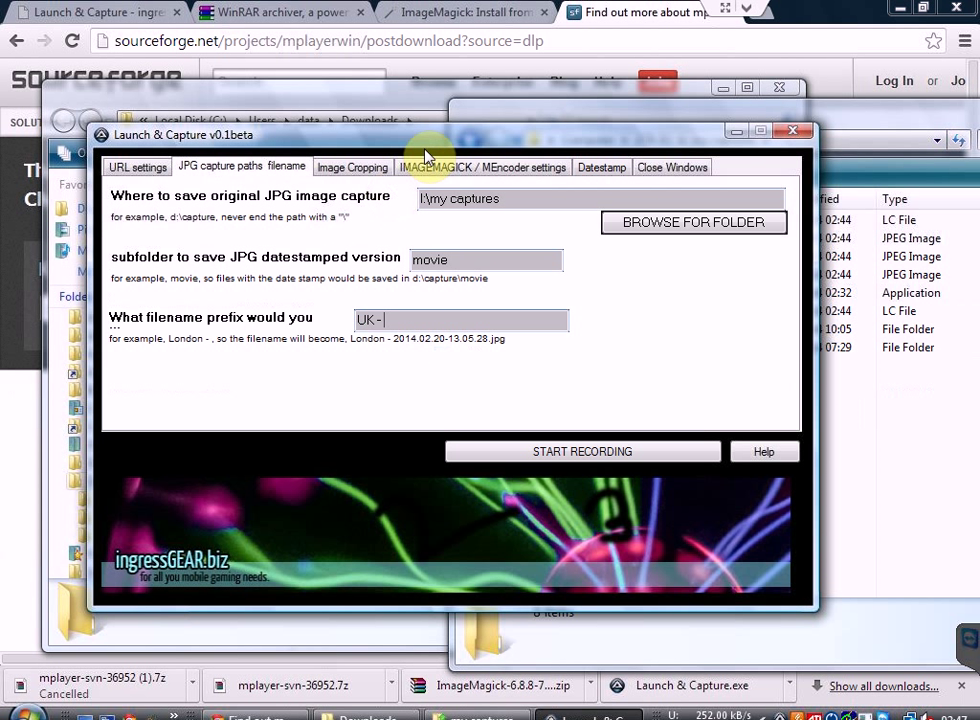
pyautogui.click(352, 170)
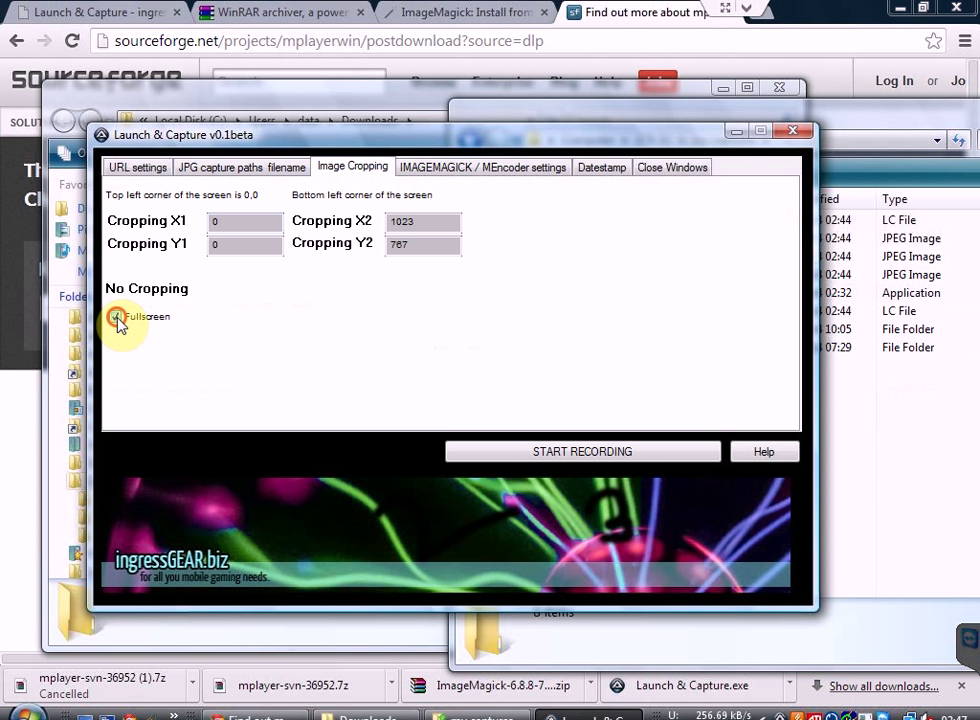
# Set the crop to Y1 128 and Y2 700, giving 0,128 to 1023,700.
pyautogui.click(431, 223)
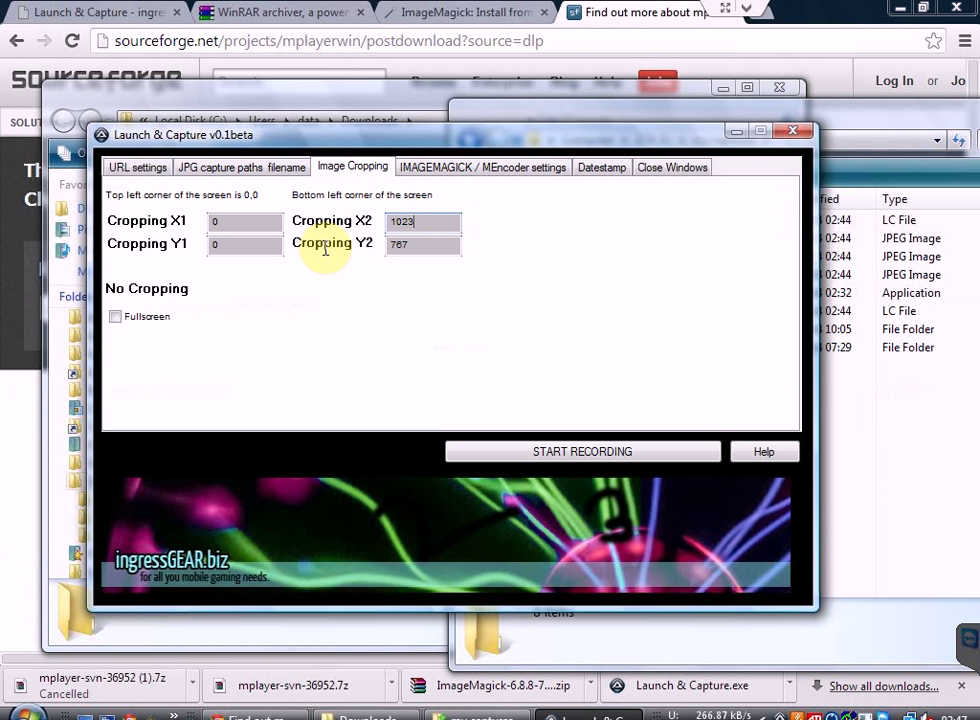
pyautogui.moveTo(246, 246); pyautogui.dragTo(200, 245)
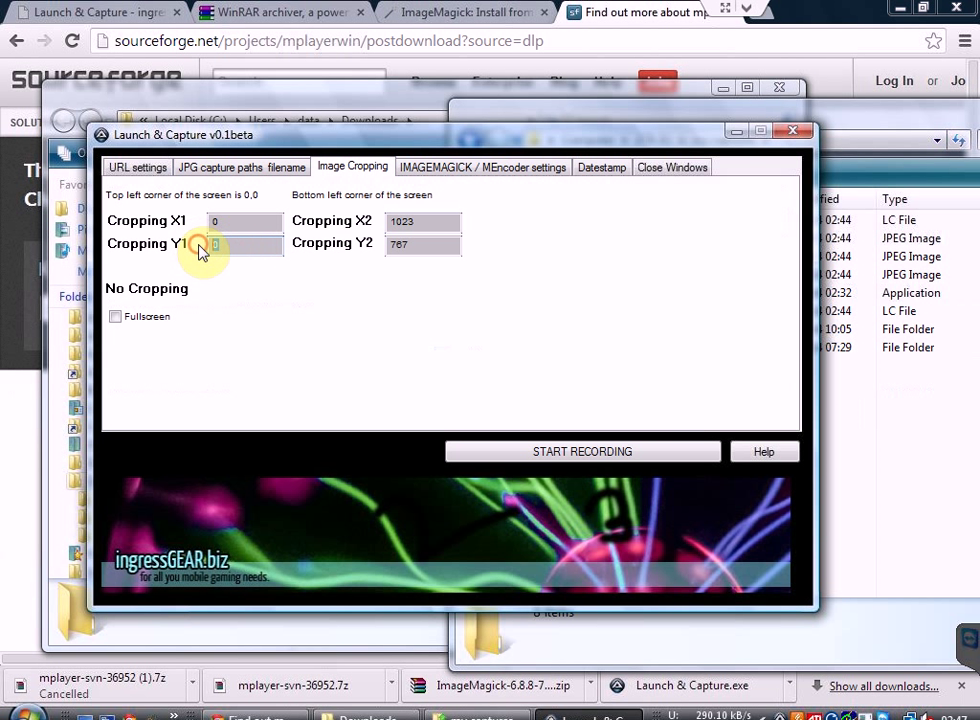
pyautogui.write('128')
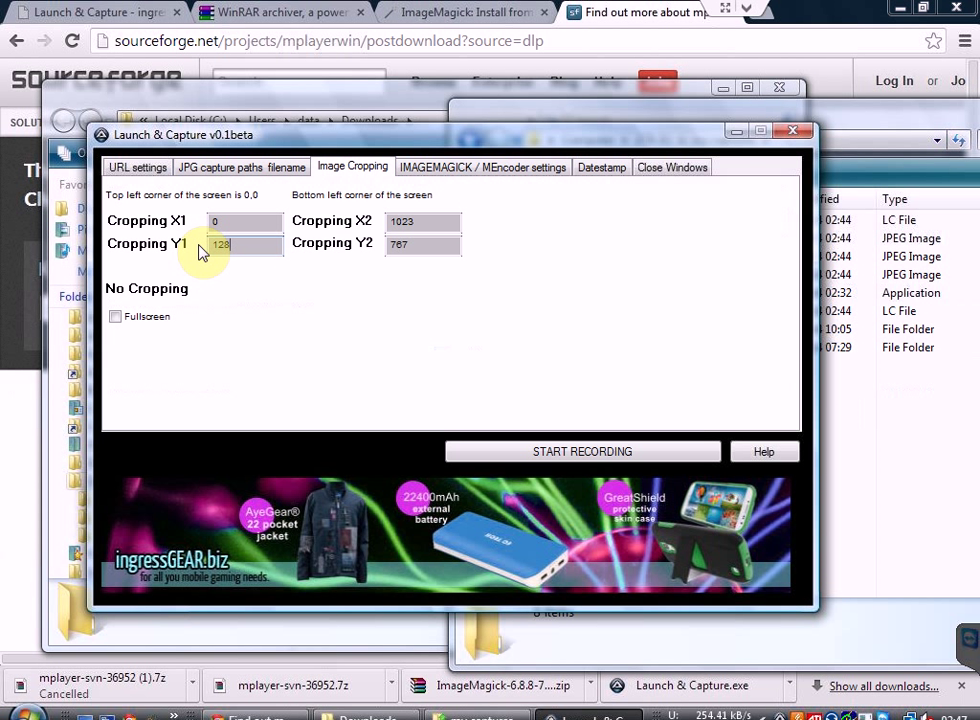
pyautogui.moveTo(416, 245); pyautogui.dragTo(361, 245)
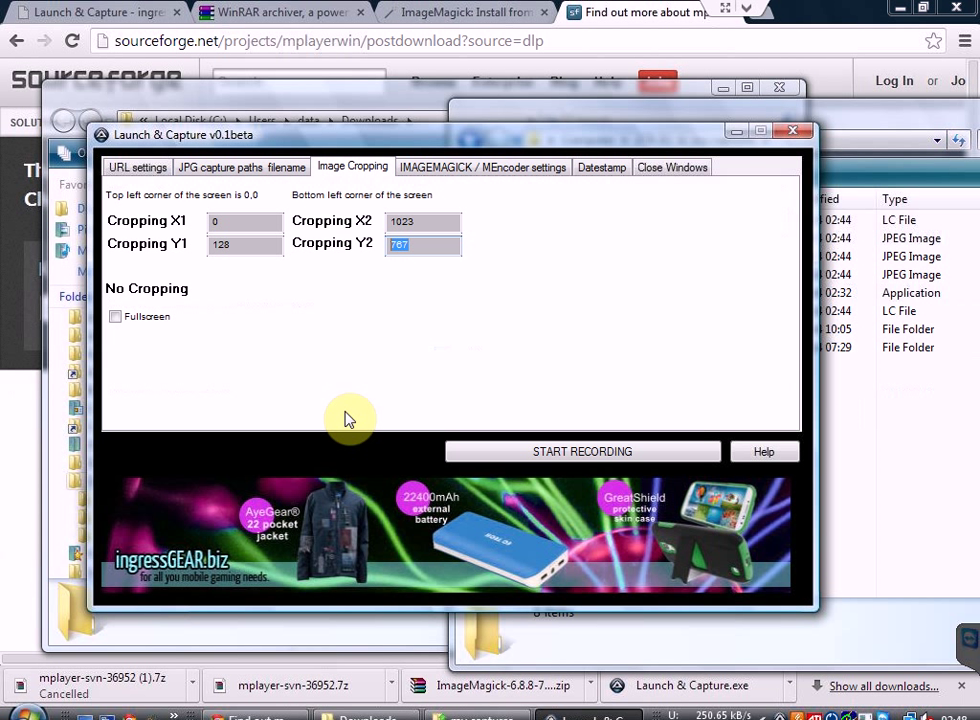
pyautogui.write('700')
# Check the date stamp is applied southeast with Offset Y1 27 and font size 27.
pyautogui.click(606, 169)
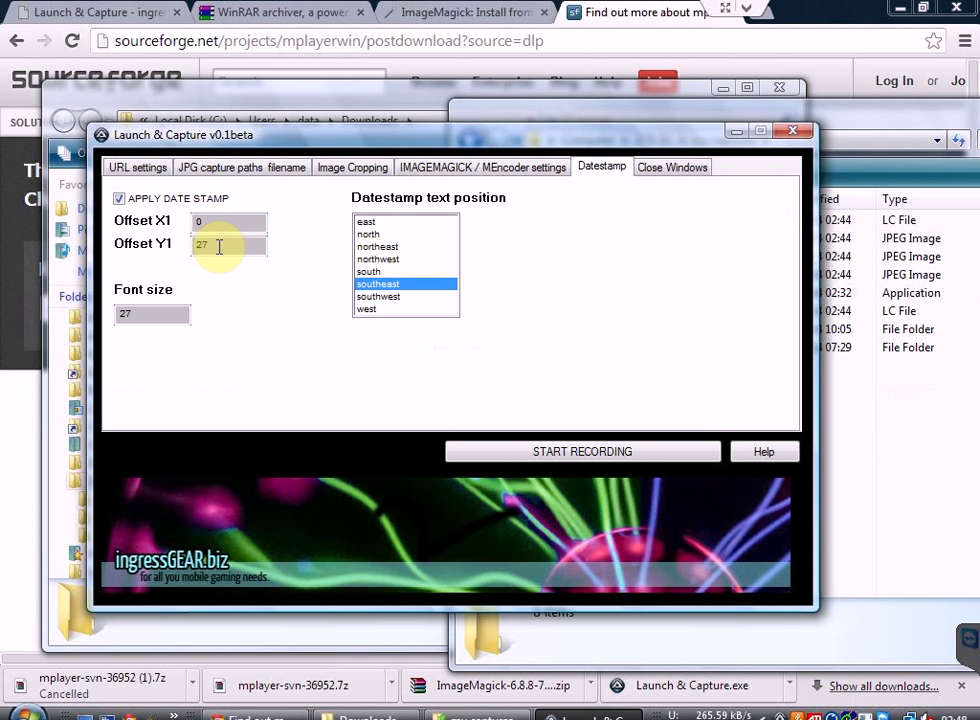
pyautogui.moveTo(219, 246); pyautogui.dragTo(179, 254)
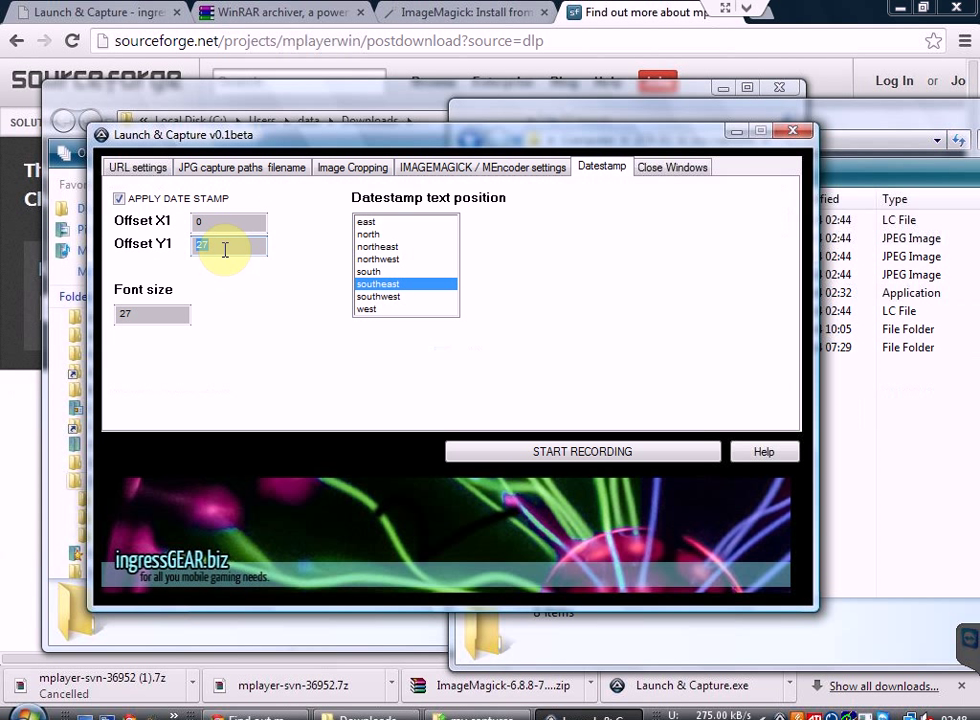
pyautogui.click(213, 247)
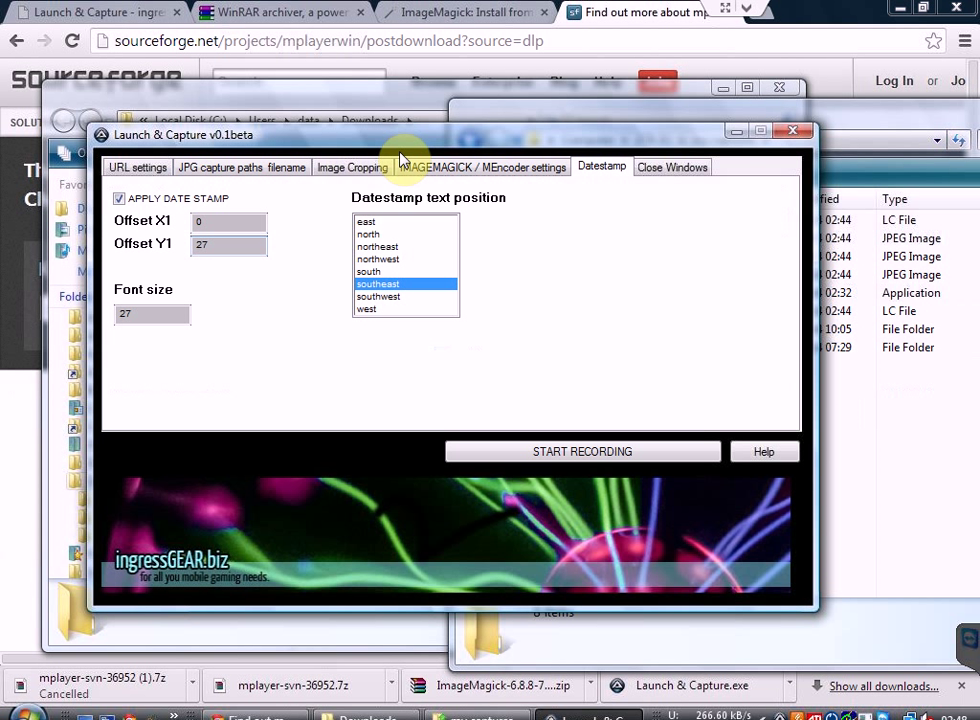
pyautogui.click(196, 251)
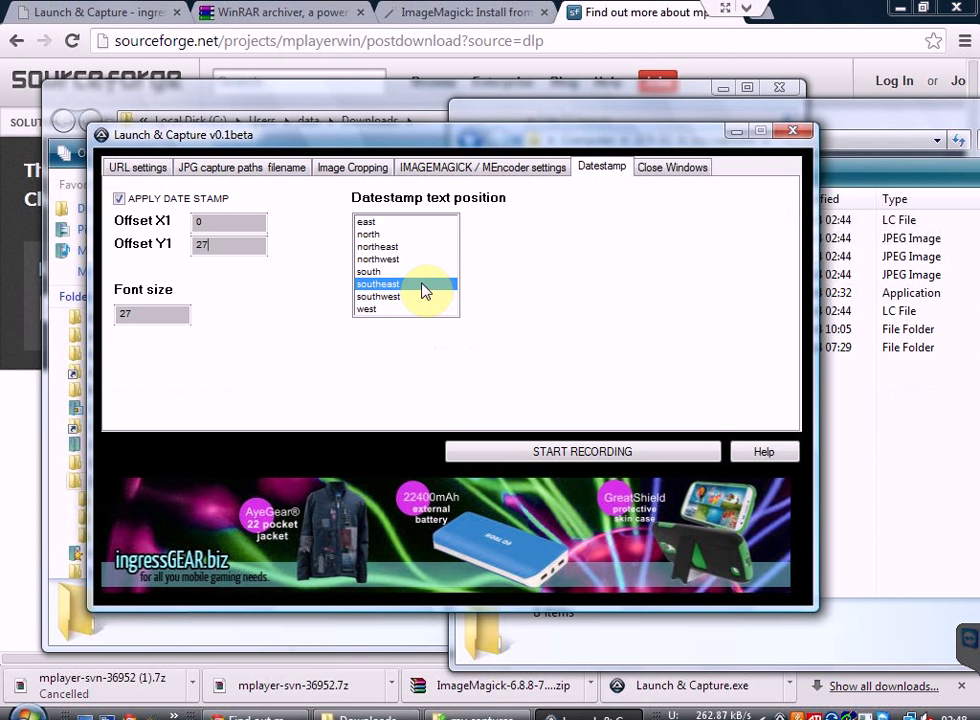
# Open the URL settings, then load the Ingress Intel Map in a new Chrome tab.
pyautogui.click(146, 168)
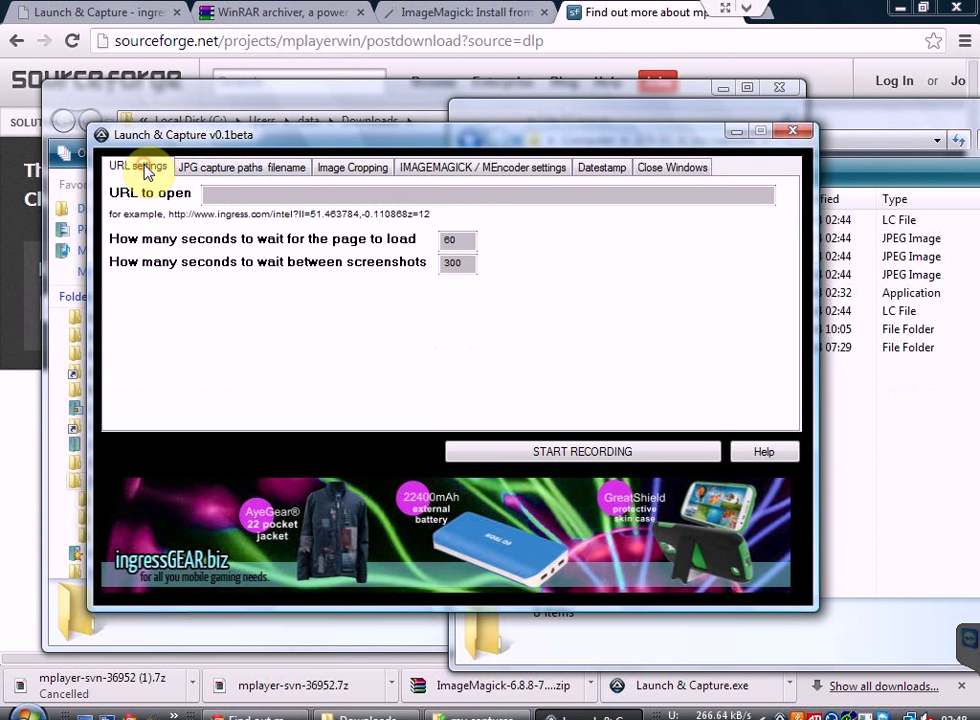
pyautogui.click(212, 195)
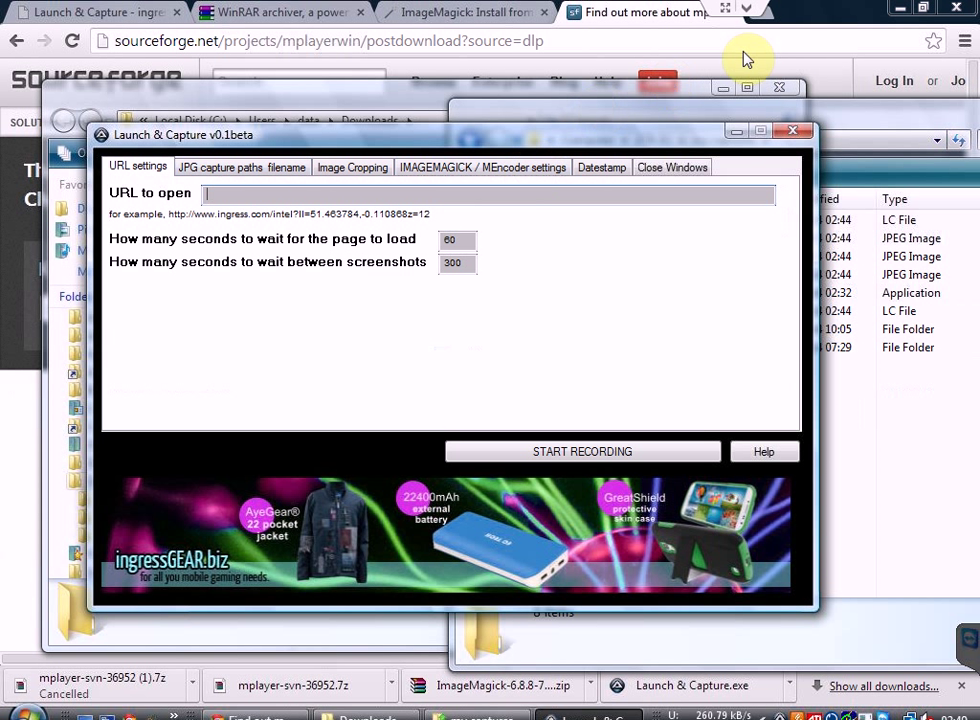
pyautogui.click(757, 9)
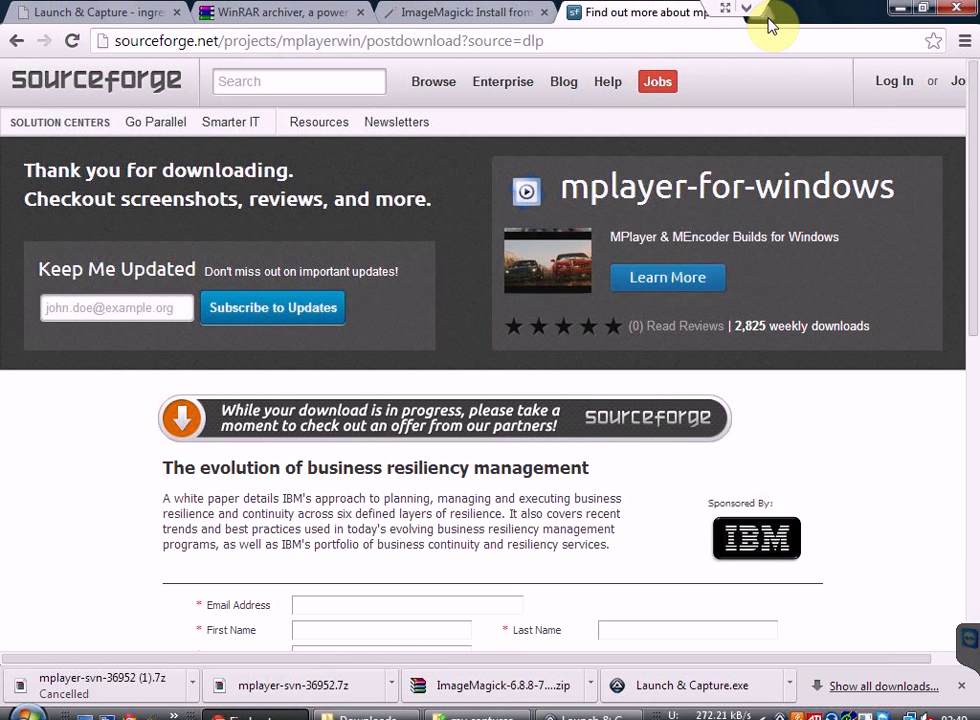
pyautogui.click(775, 12)
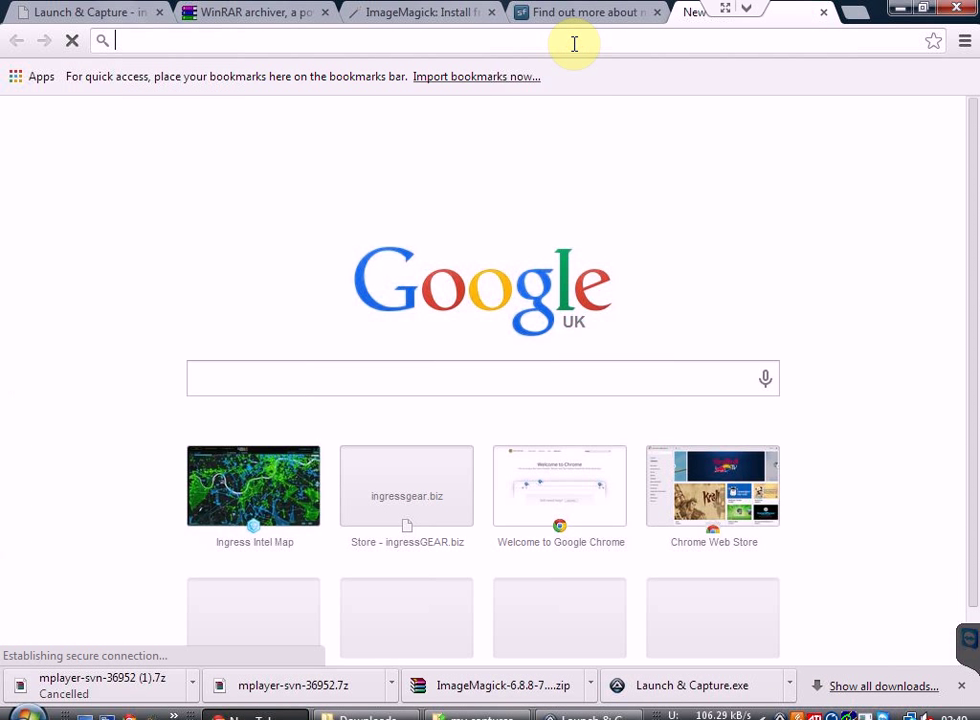
pyautogui.write('intel')
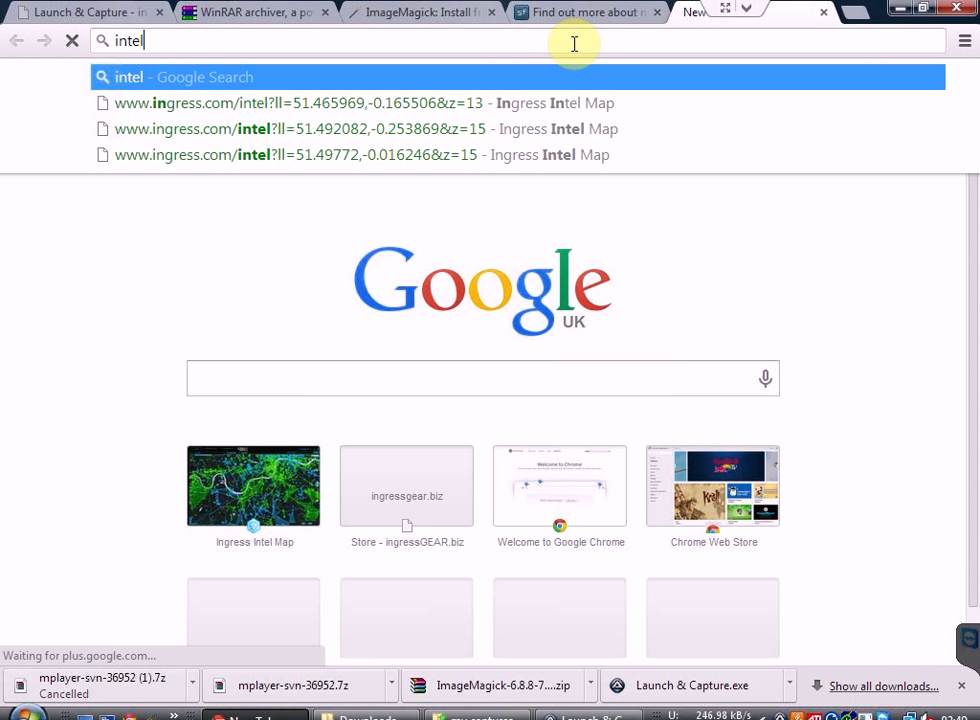
pyautogui.press('Down')
pyautogui.press('Return')
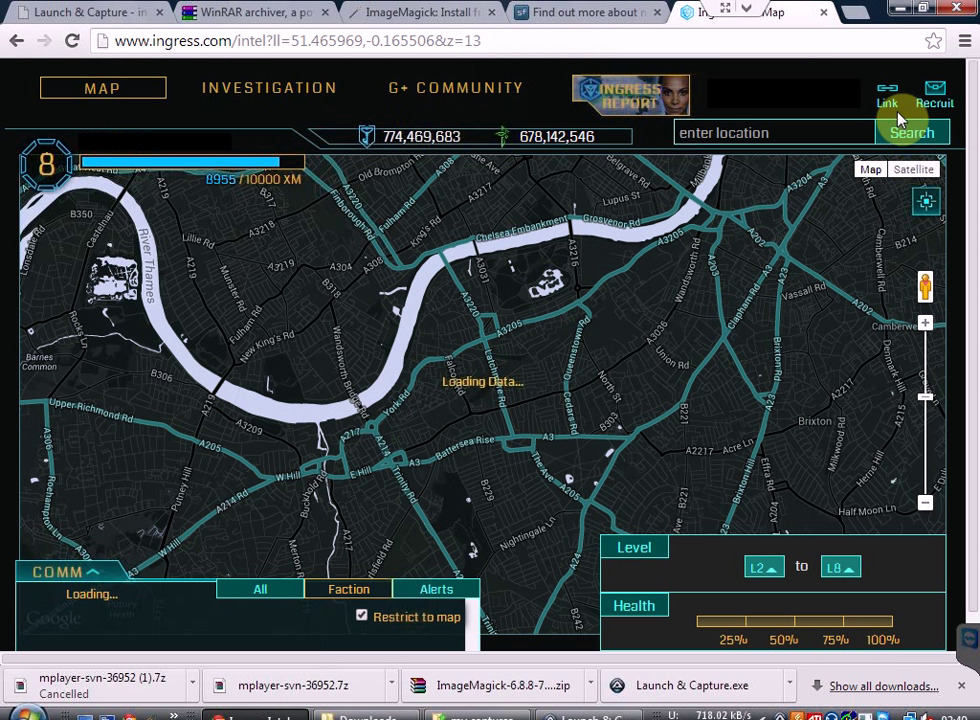
# Copy the Intel map's shareable Link URL to the clipboard.
pyautogui.click(887, 104)
pyautogui.click(861, 160)
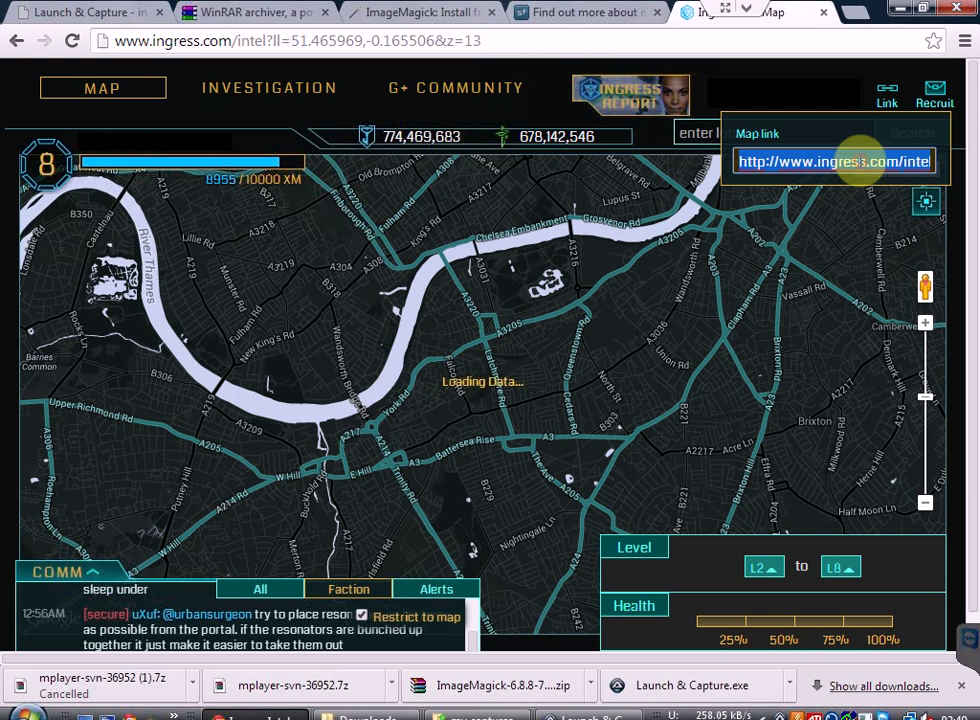
pyautogui.rightClick(856, 162)
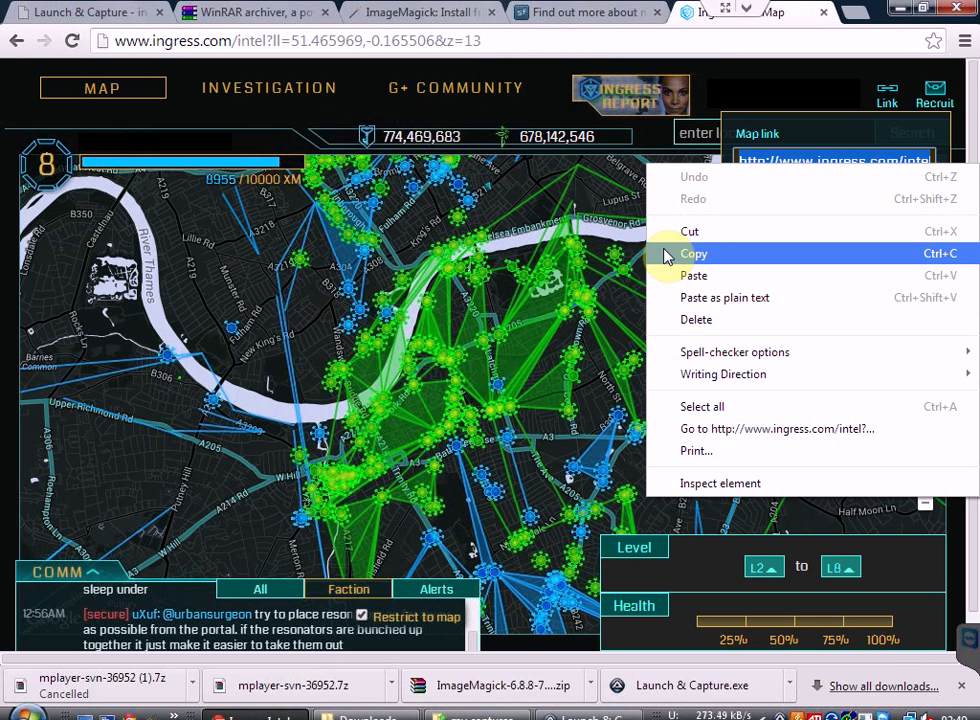
pyautogui.click(692, 254)
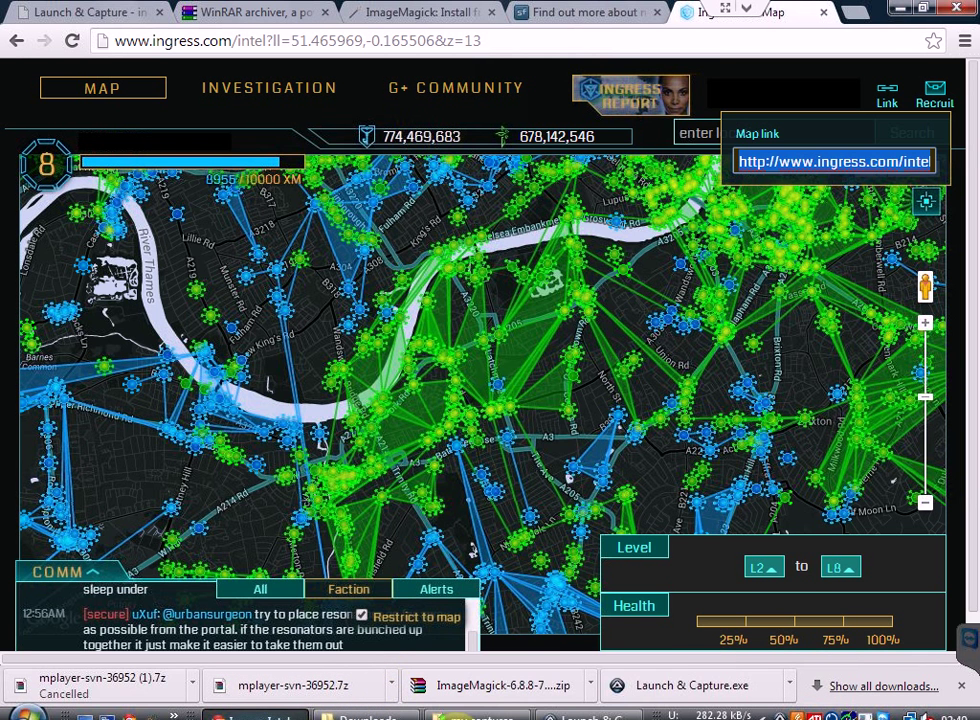
pyautogui.click(585, 716)
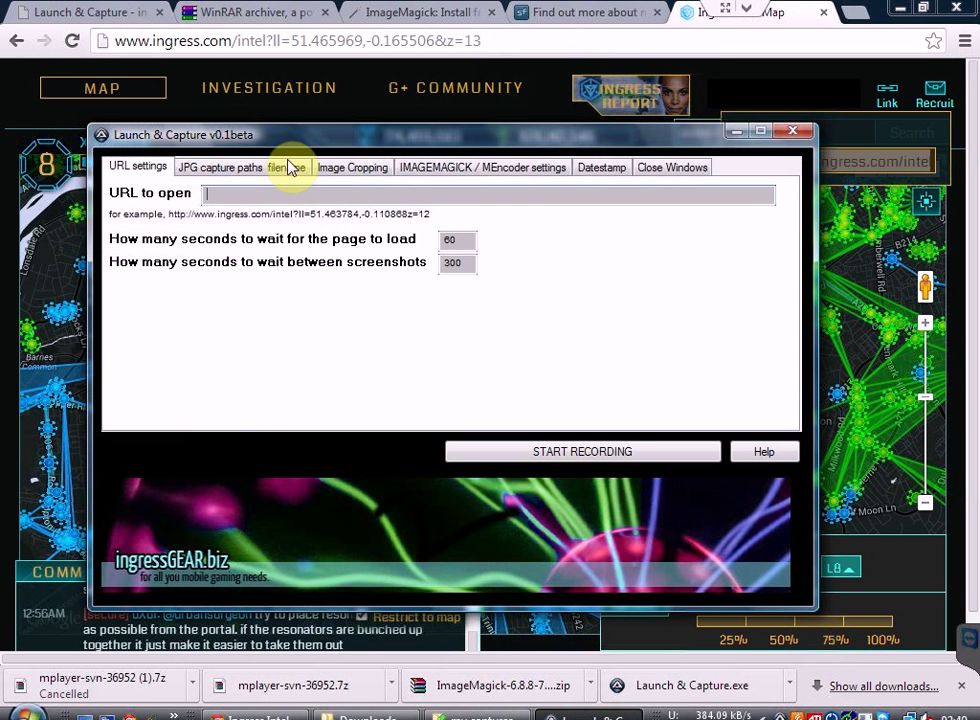
# Paste the intel map link into 'URL to open' and confirm the 60 s and 300 s waits.
pyautogui.rightClick(241, 193)
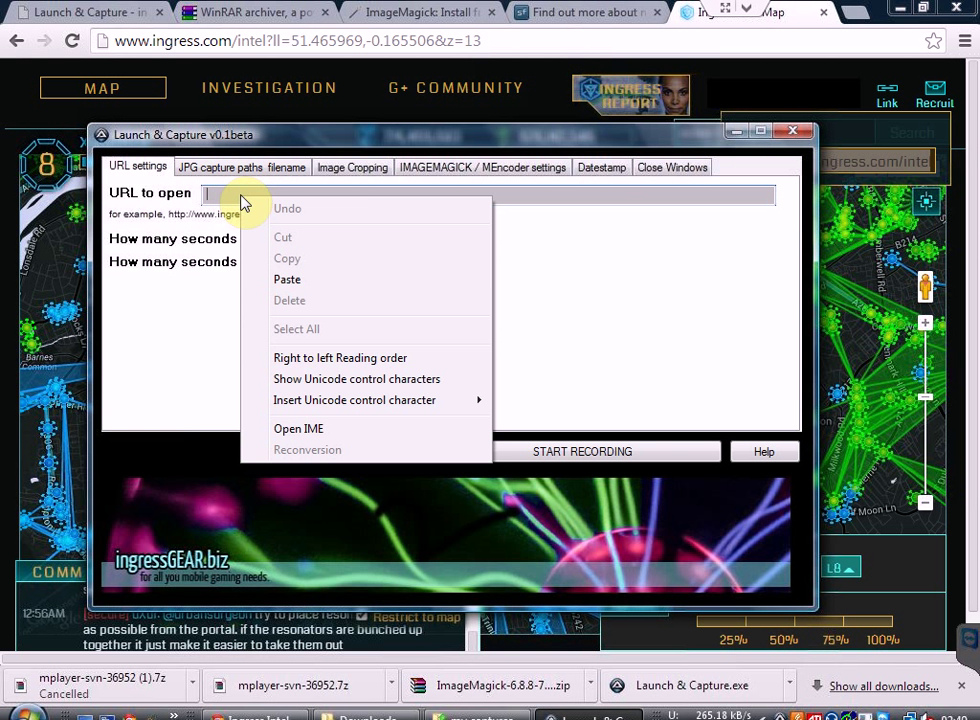
pyautogui.click(283, 282)
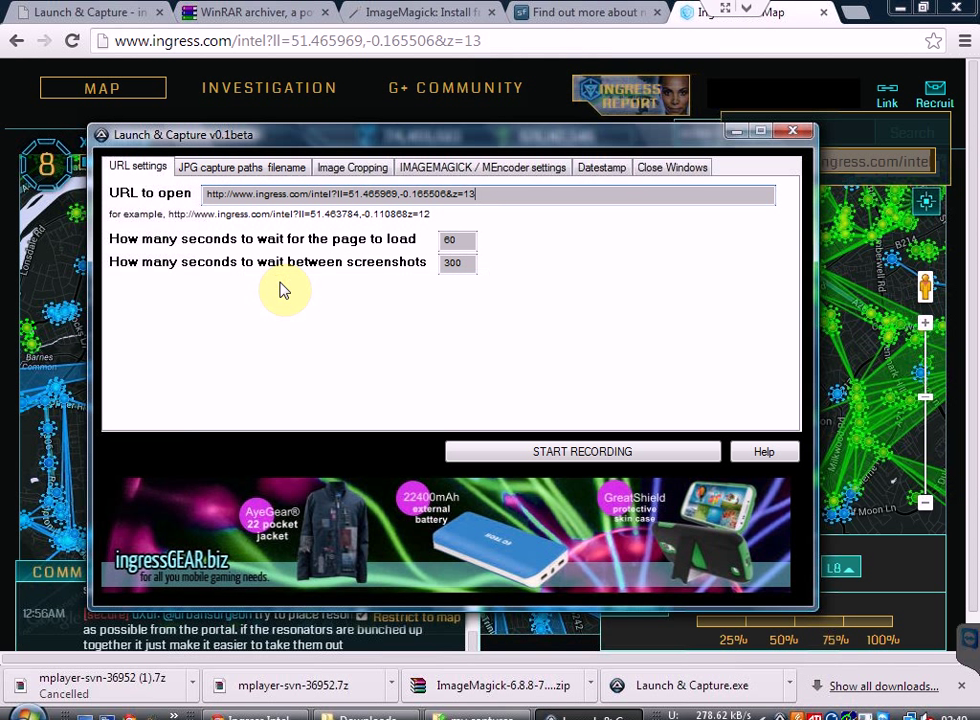
pyautogui.click(461, 240)
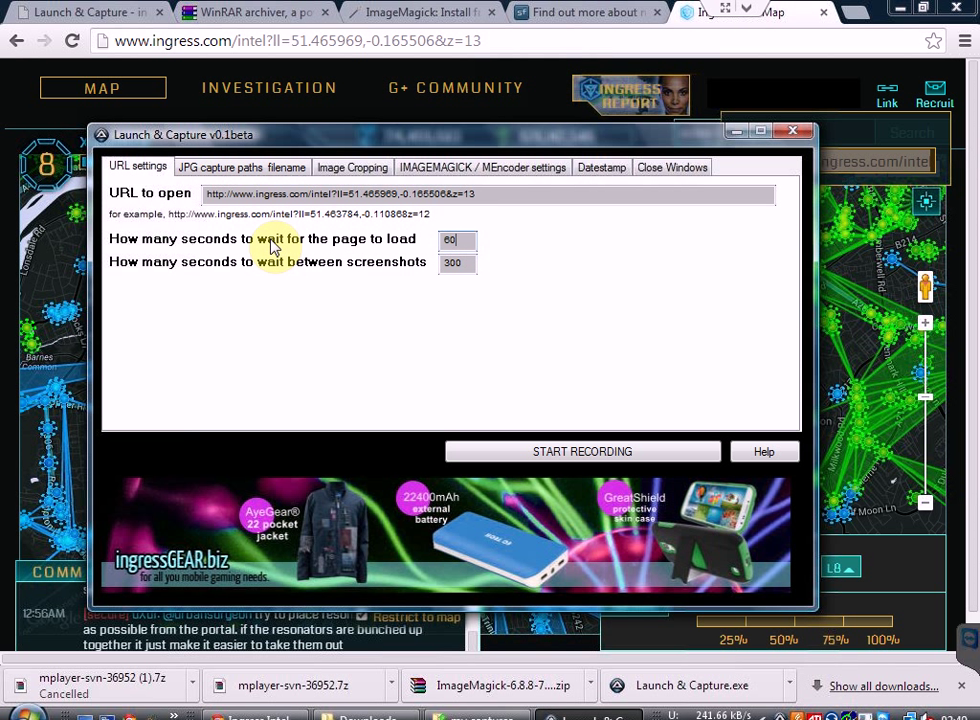
pyautogui.doubleClick(448, 239)
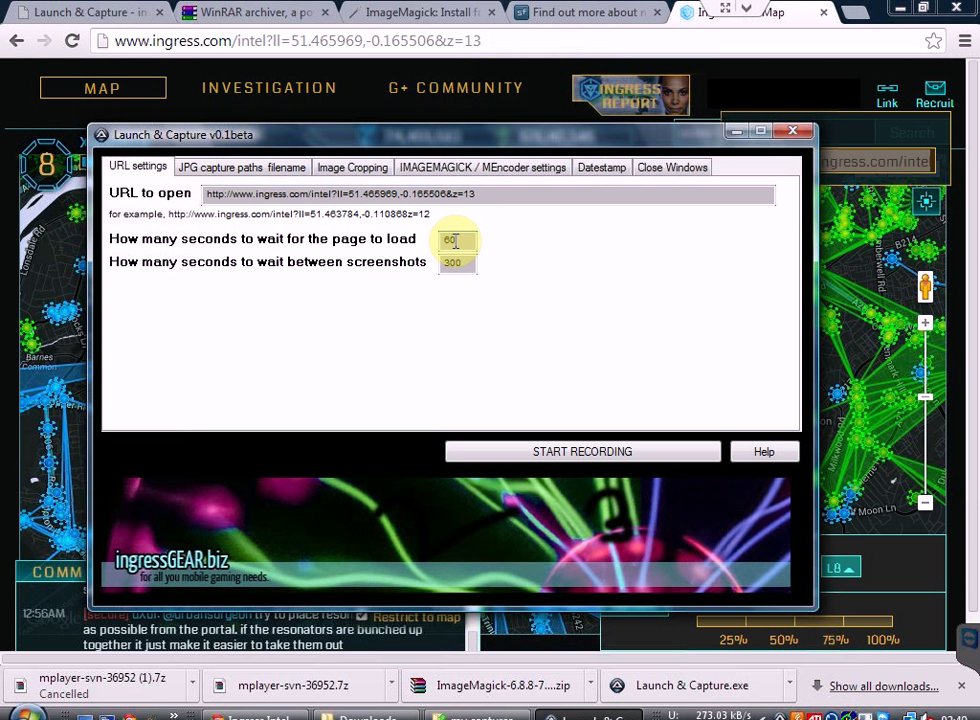
pyautogui.doubleClick(458, 265)
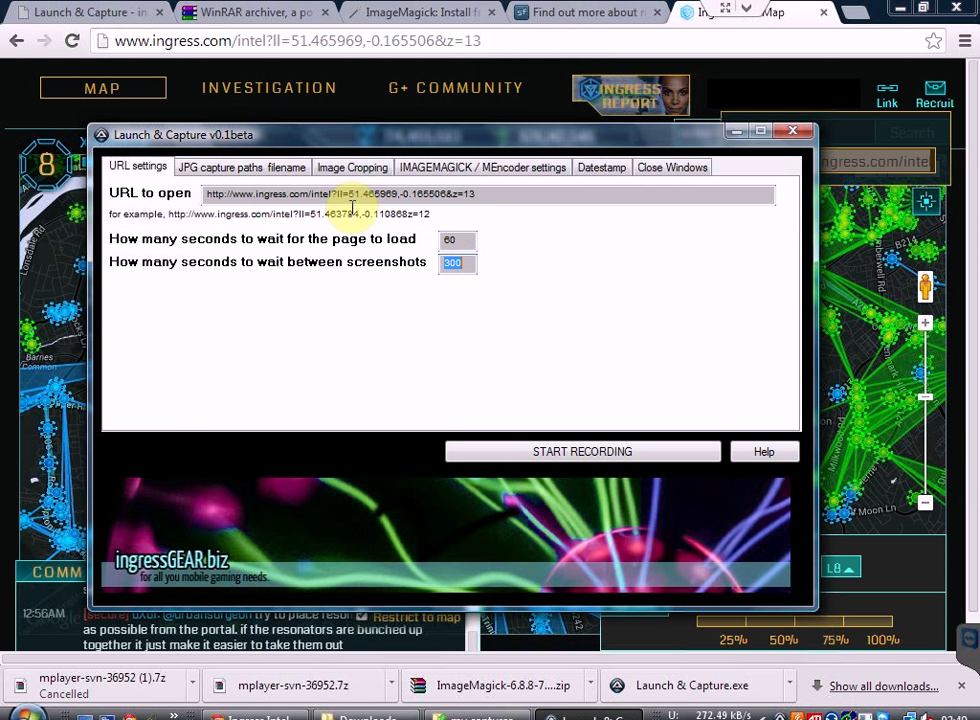
# Review capture paths and cropping, ending on ImageMagick/MEncoder settings at 6 fps, prefix 'Time lapse capture -'.
pyautogui.click(243, 172)
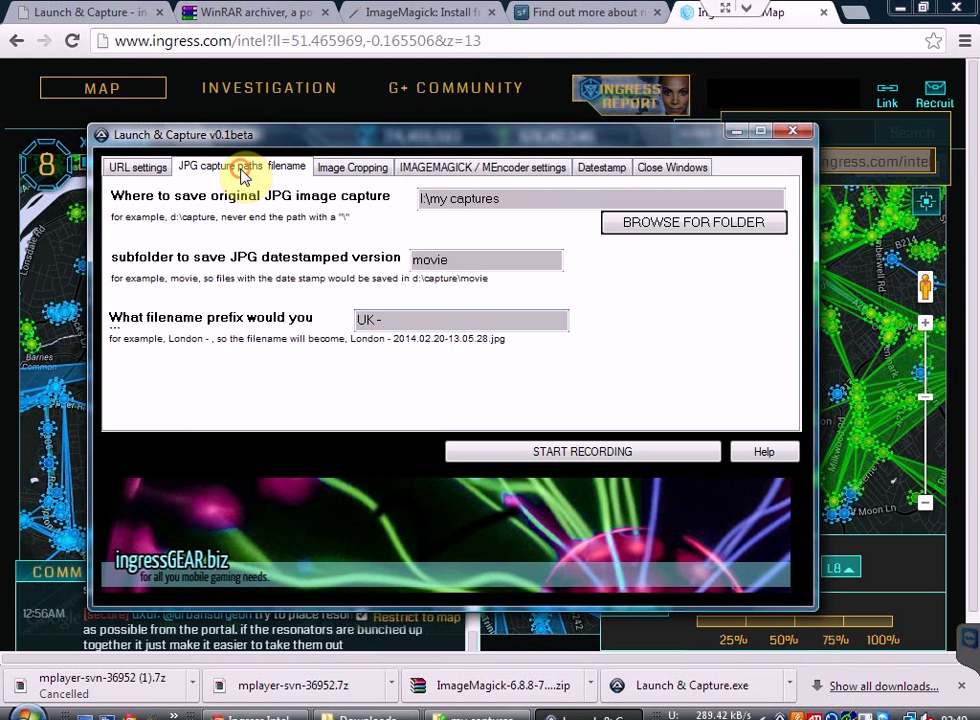
pyautogui.click(349, 175)
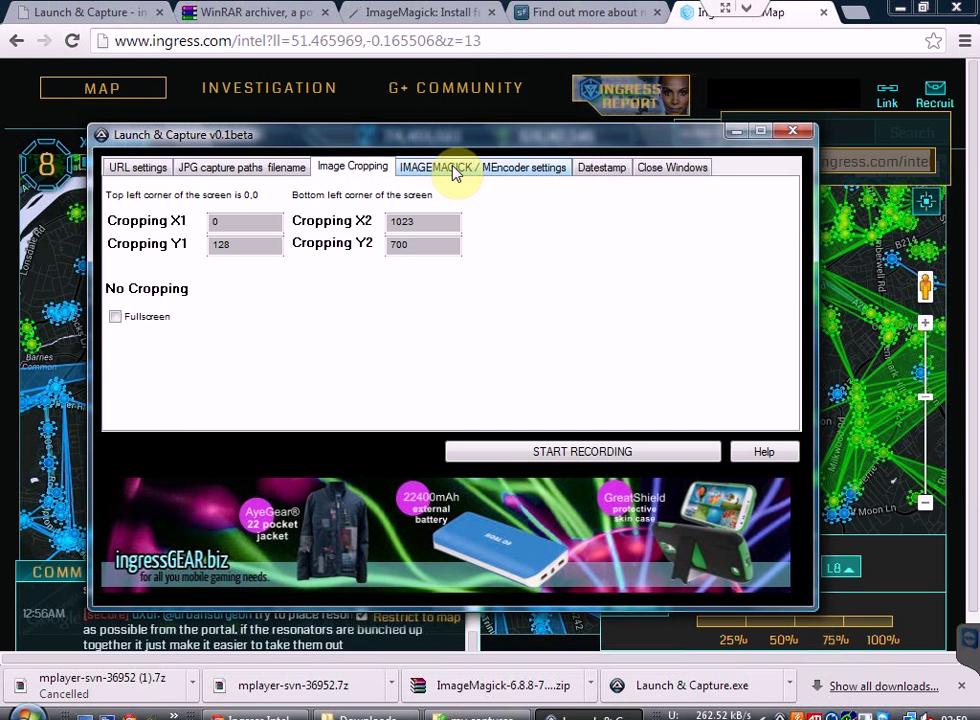
pyautogui.click(452, 170)
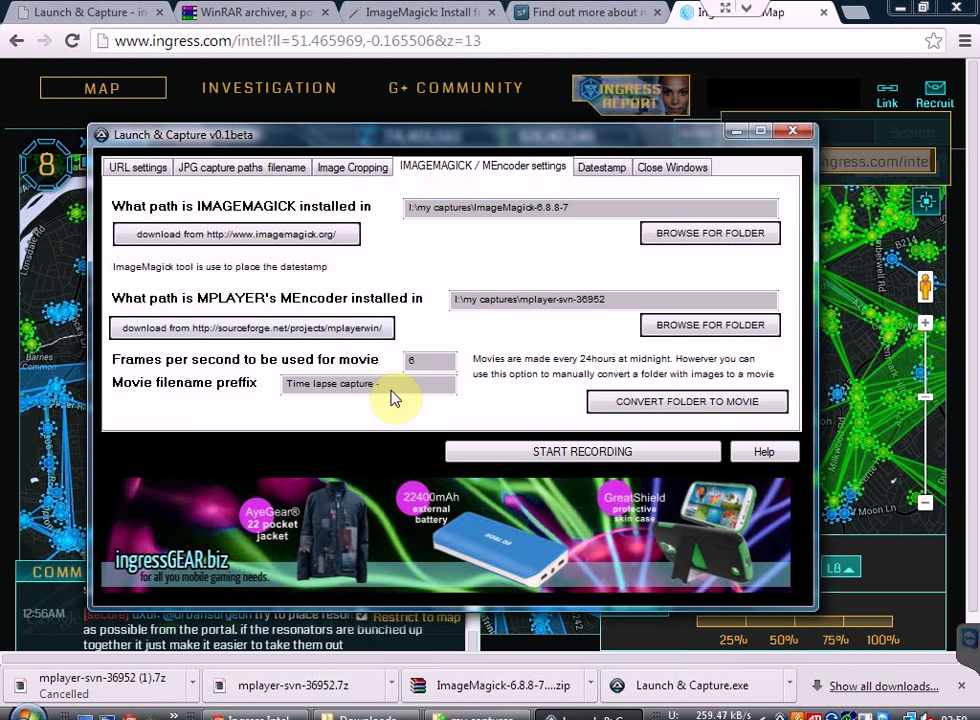
pyautogui.doubleClick(414, 361)
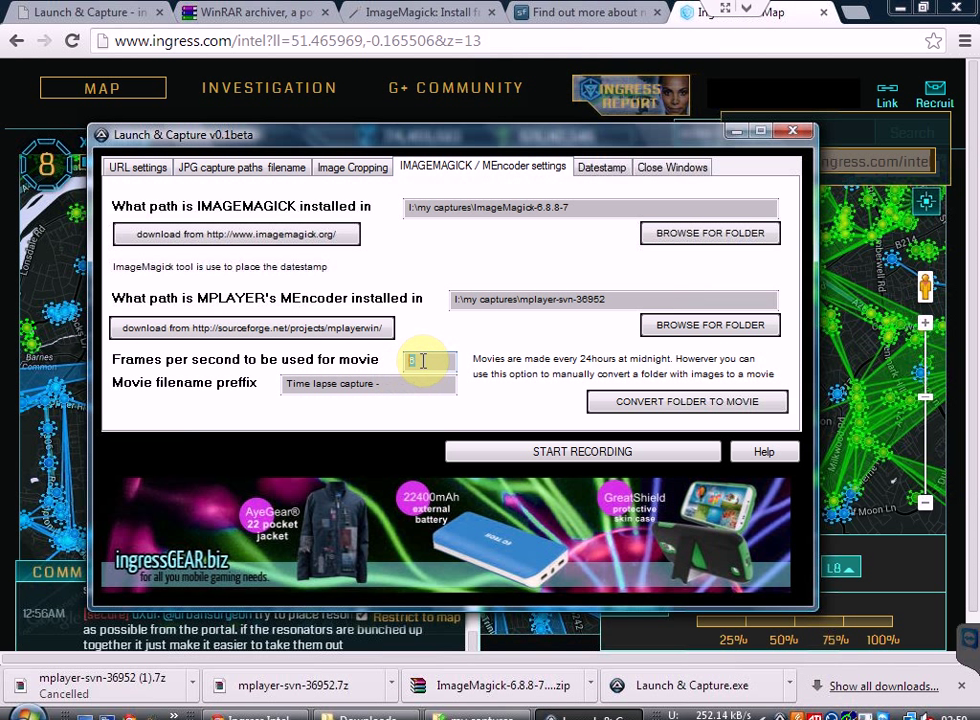
pyautogui.click(421, 360)
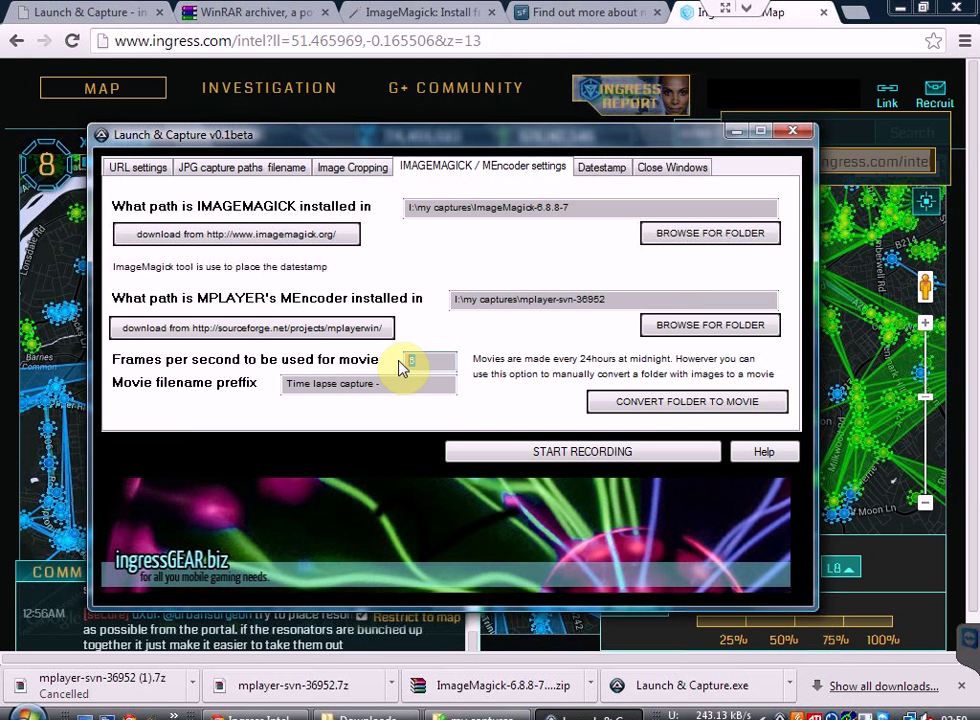
pyautogui.doubleClick(421, 361)
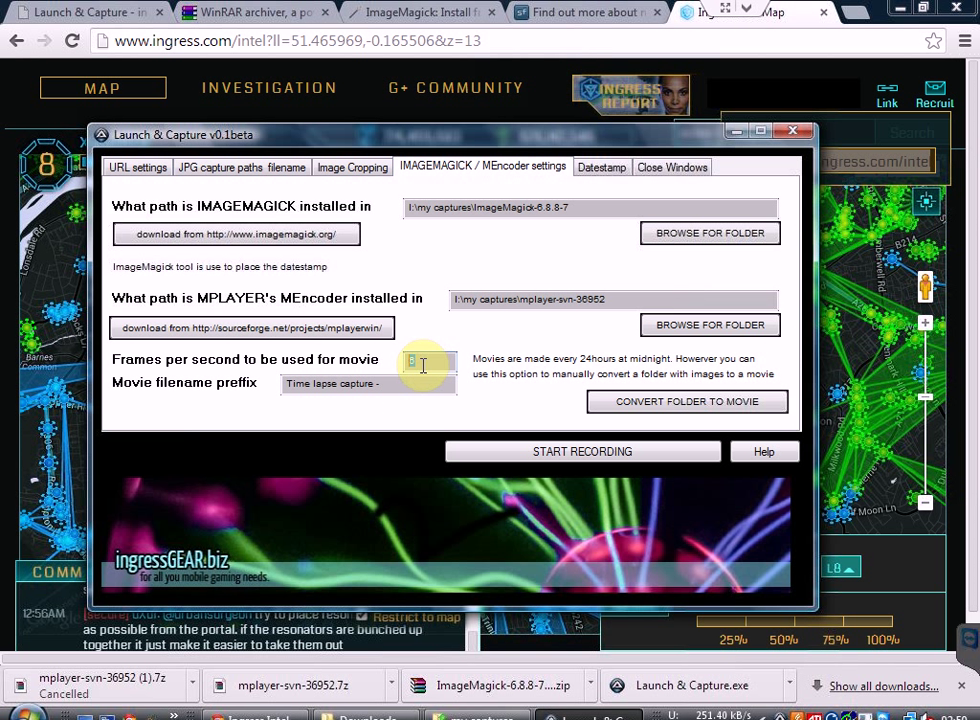
pyautogui.moveTo(411, 386); pyautogui.dragTo(260, 389)
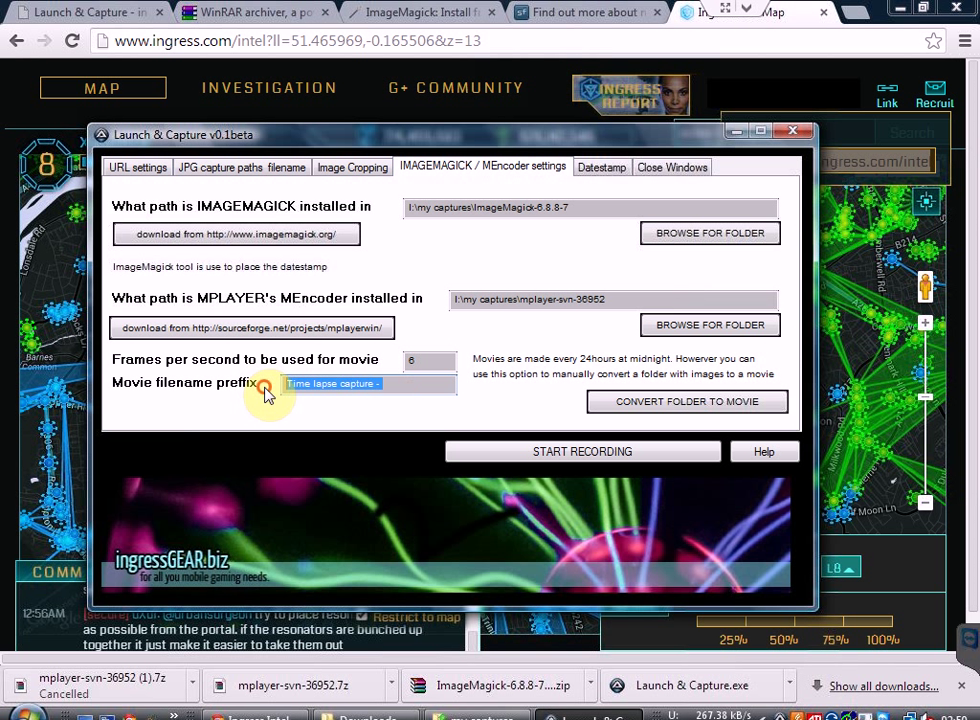
pyautogui.click(386, 384)
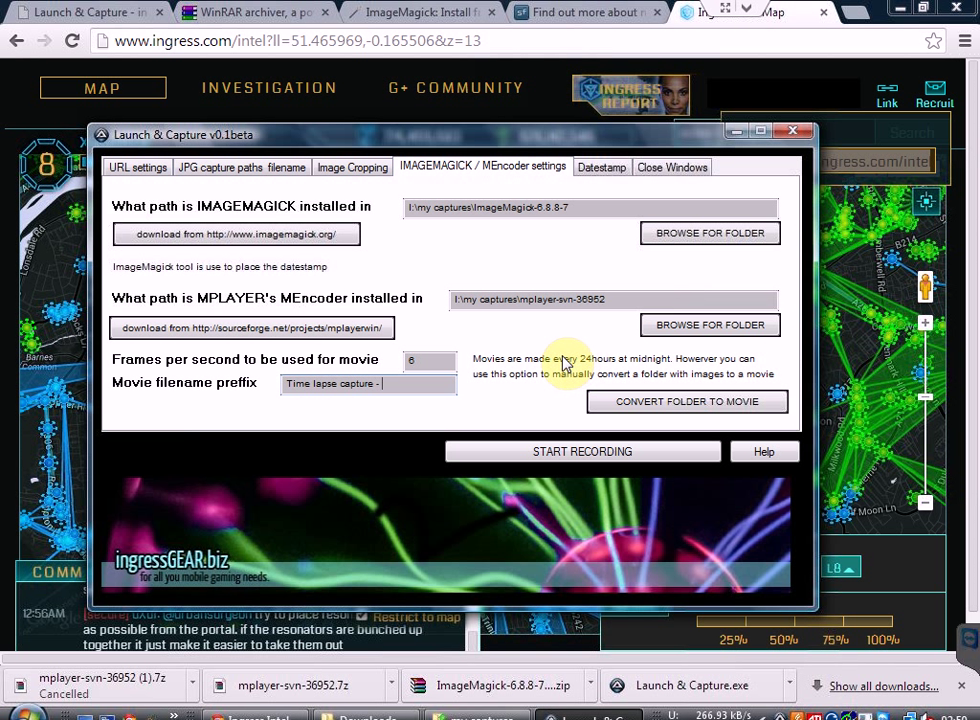
pyautogui.click(668, 403)
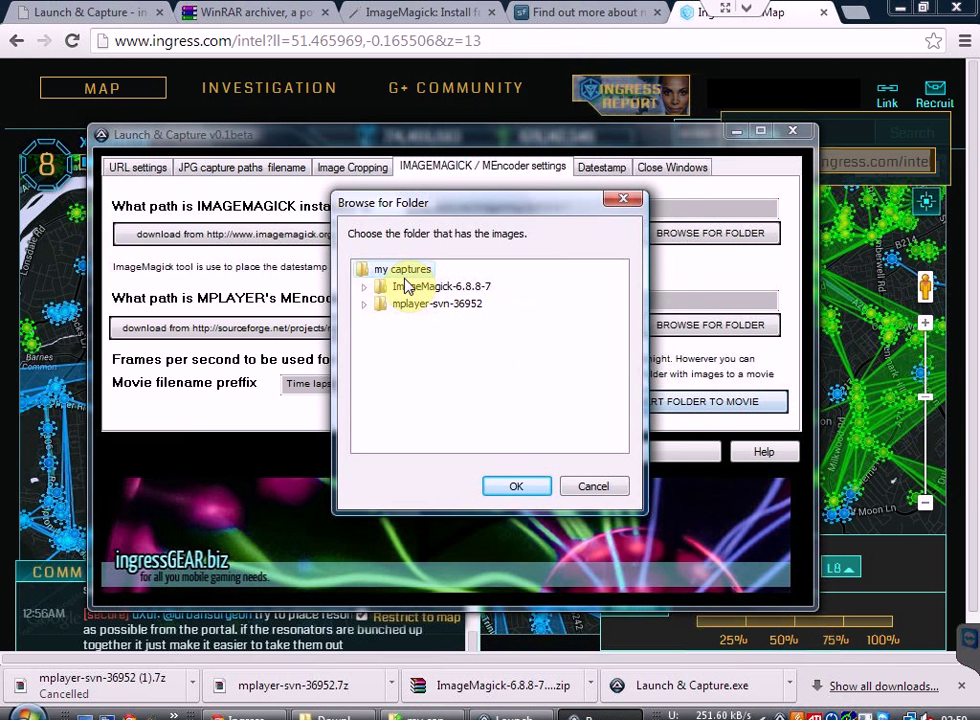
pyautogui.click(592, 487)
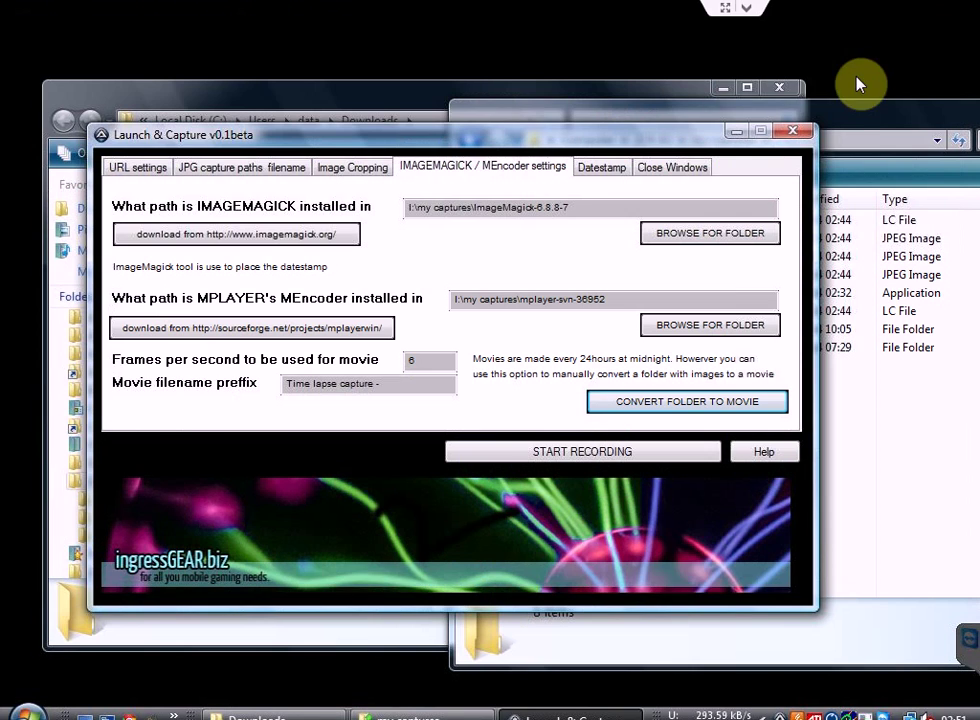
# Close the Downloads window and arrange my captures and Launch & Capture side by side.
pyautogui.click(790, 90)
pyautogui.moveTo(775, 113); pyautogui.dragTo(740, 72)
pyautogui.moveTo(378, 149); pyautogui.dragTo(299, 145)
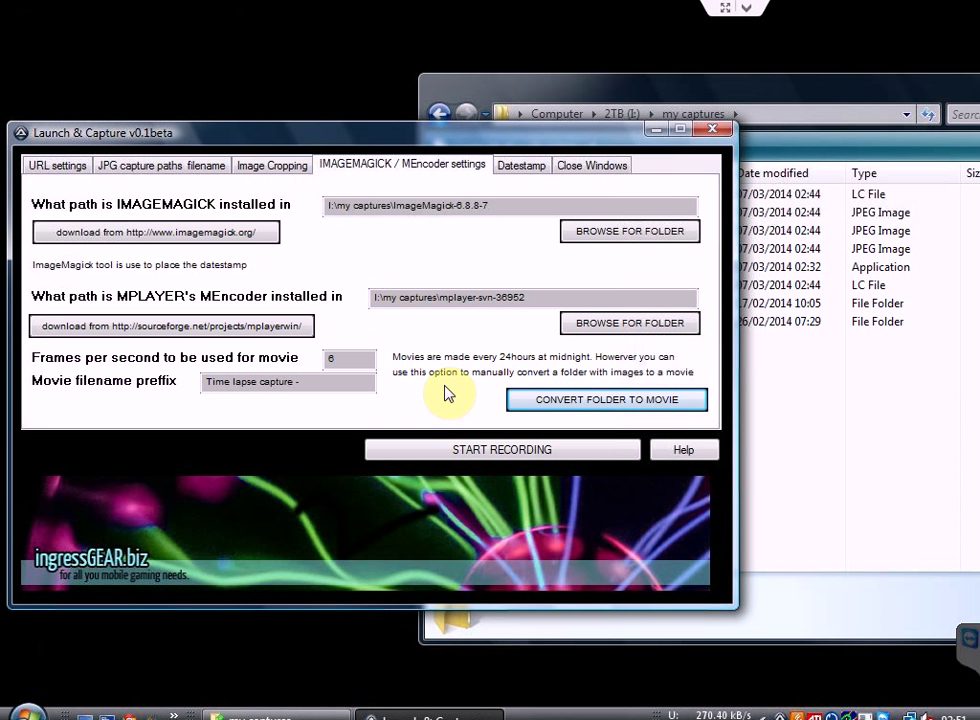
# Start the time-lapse recording, then stop it with Alt+F2.
pyautogui.click(476, 455)
pyautogui.click(474, 455)
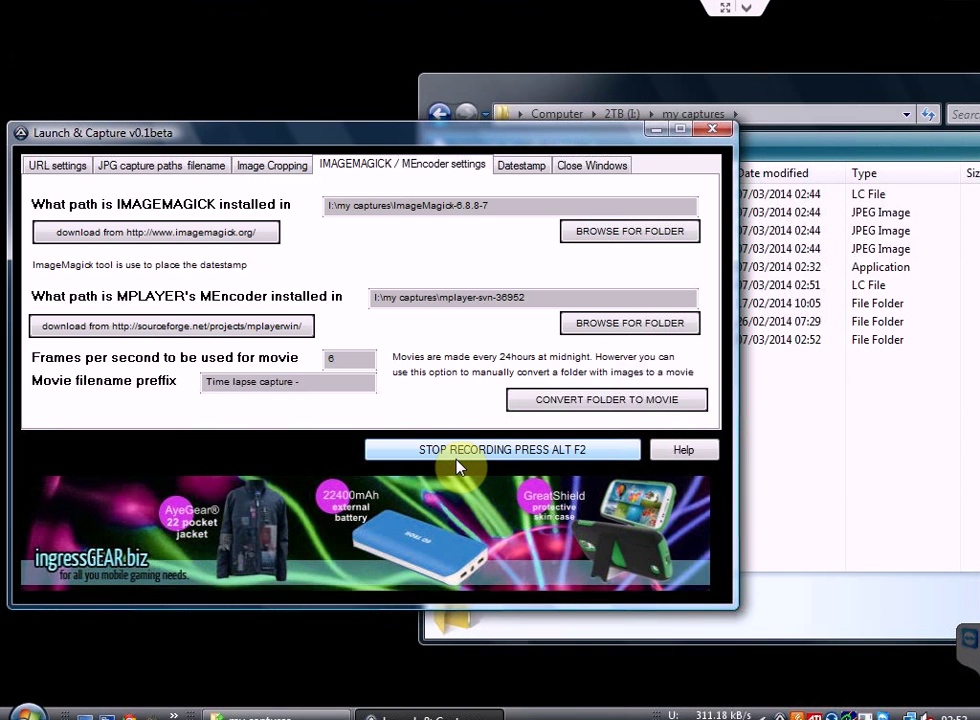
pyautogui.hotkey('alt', 'F2')
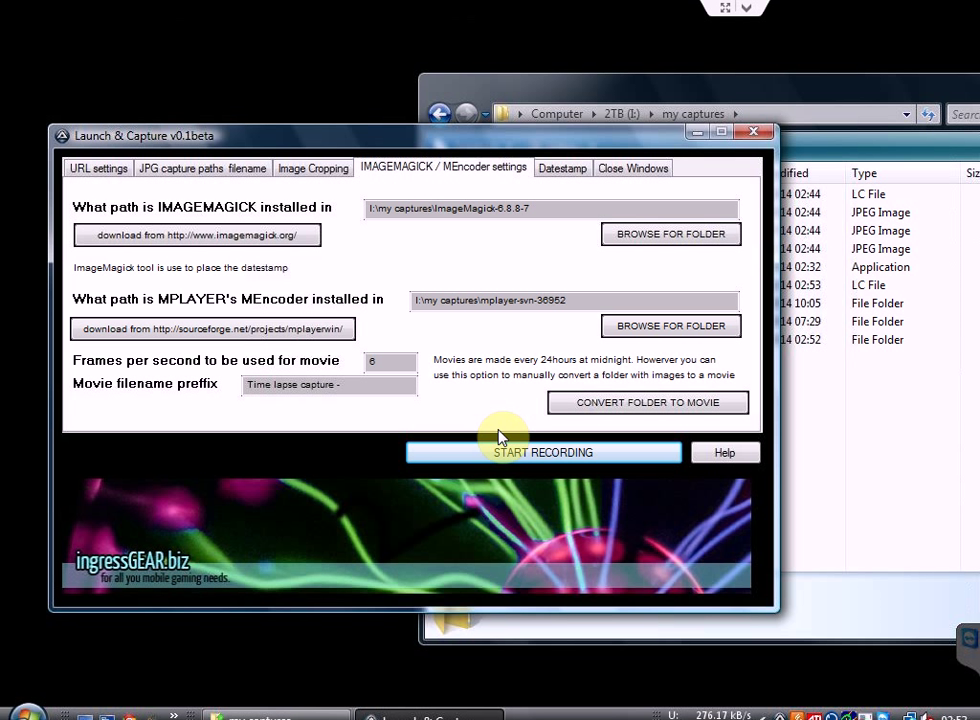
# Open the 2014.03.07 folder, inspect the 'UK - 2014.03.07-02.52.21.jpg' capture, then enter its movie subfolder.
pyautogui.click(836, 391)
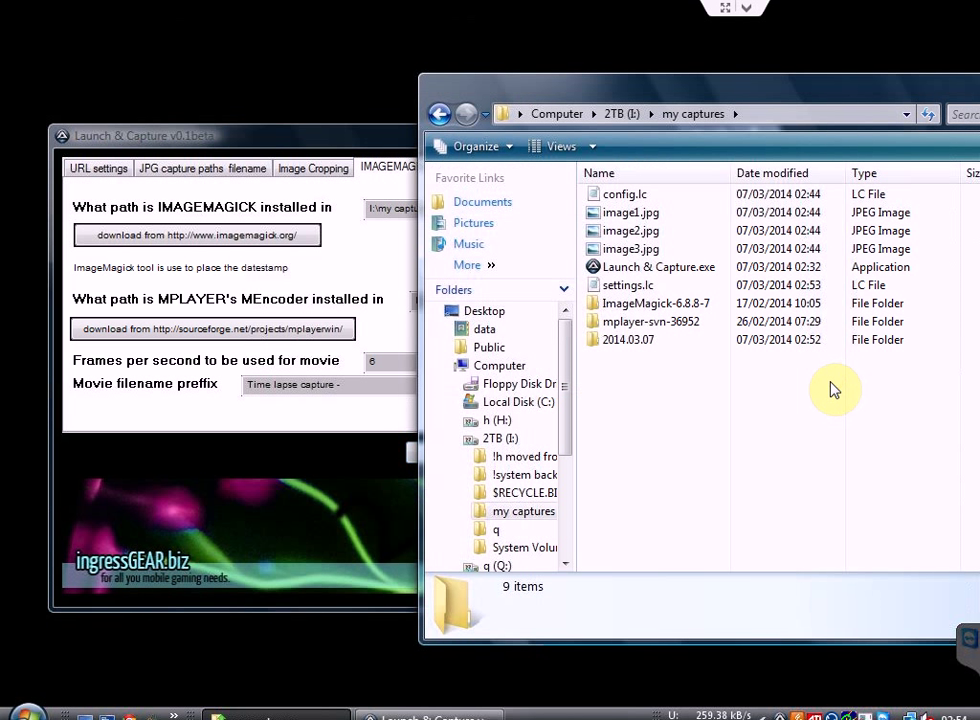
pyautogui.doubleClick(618, 344)
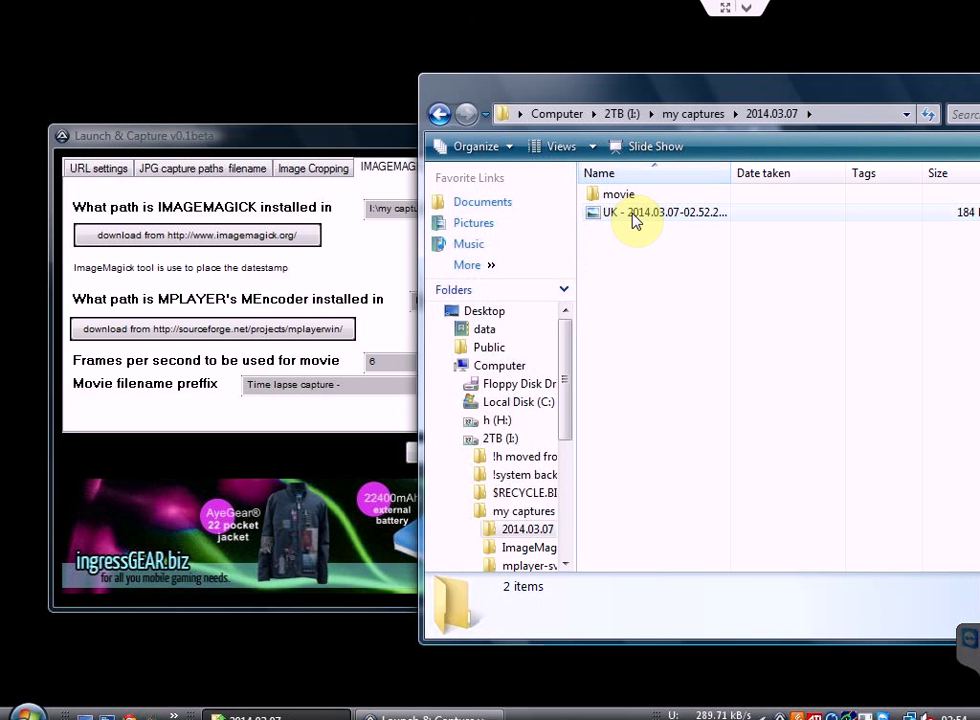
pyautogui.click(635, 220)
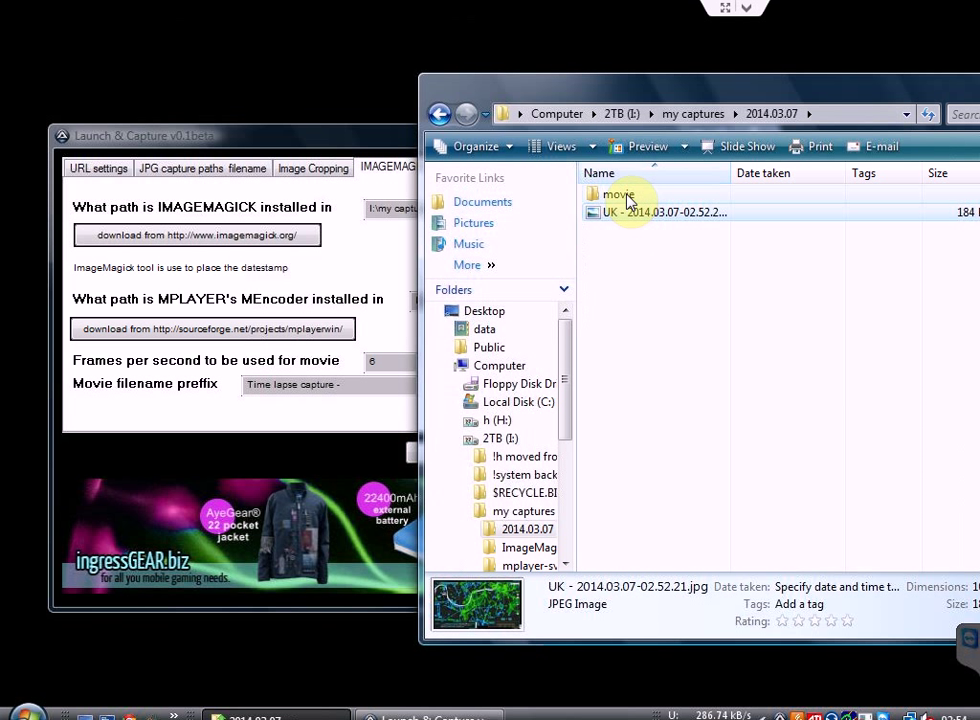
pyautogui.doubleClick(620, 196)
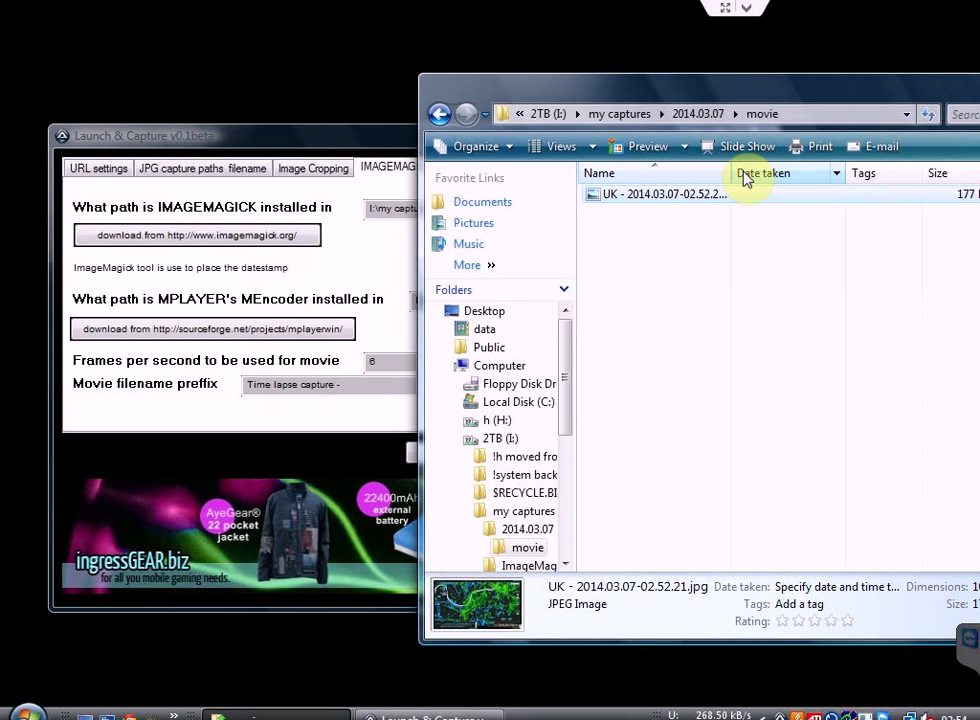
pyautogui.doubleClick(625, 196)
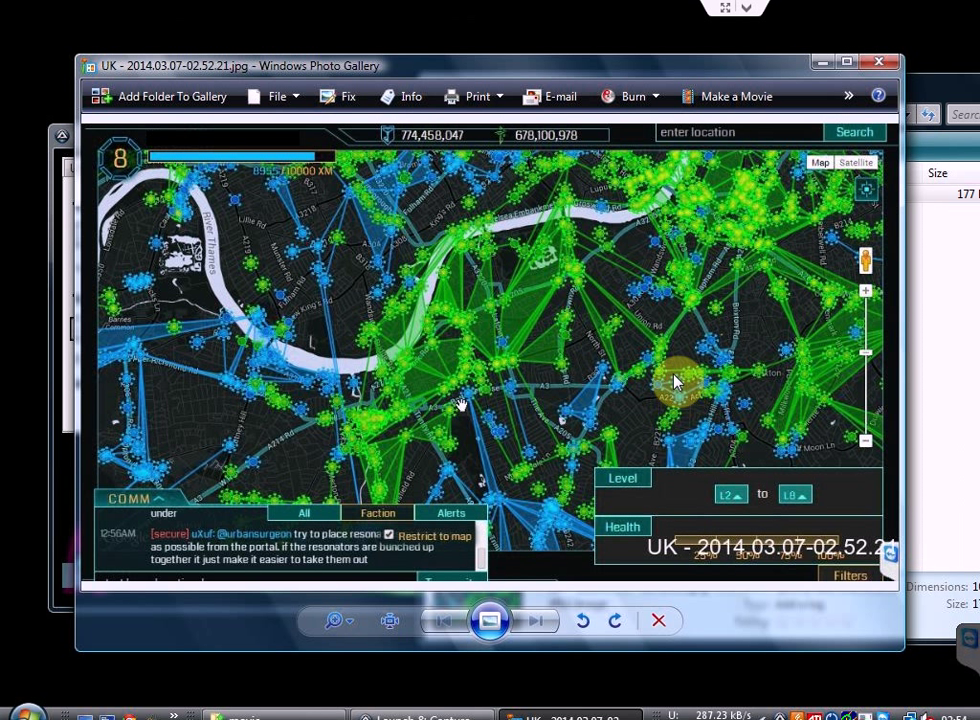
pyautogui.click(878, 63)
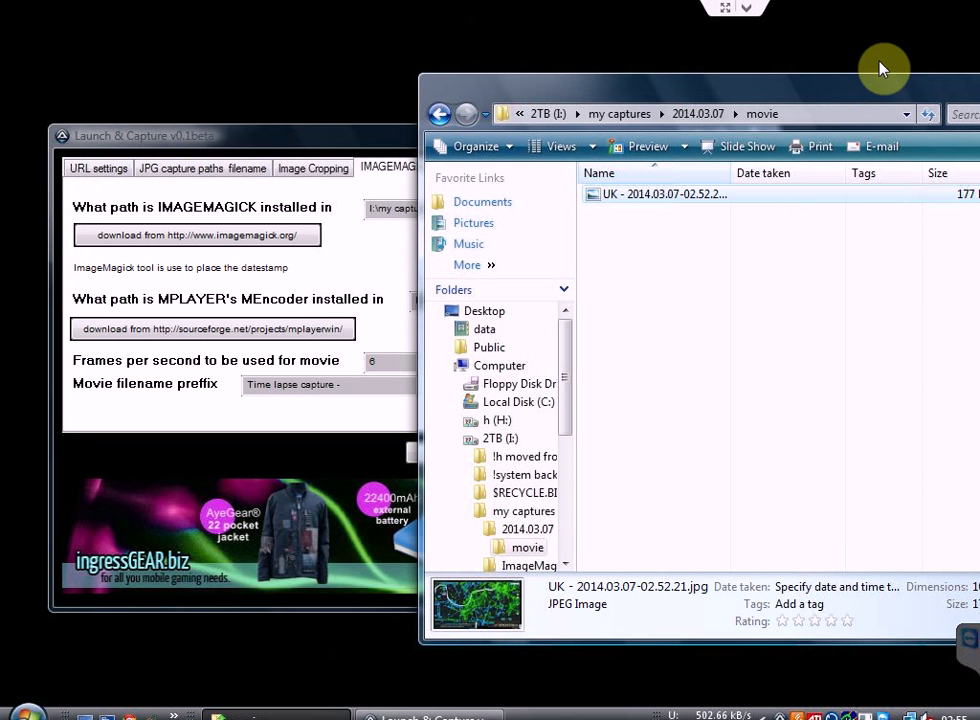